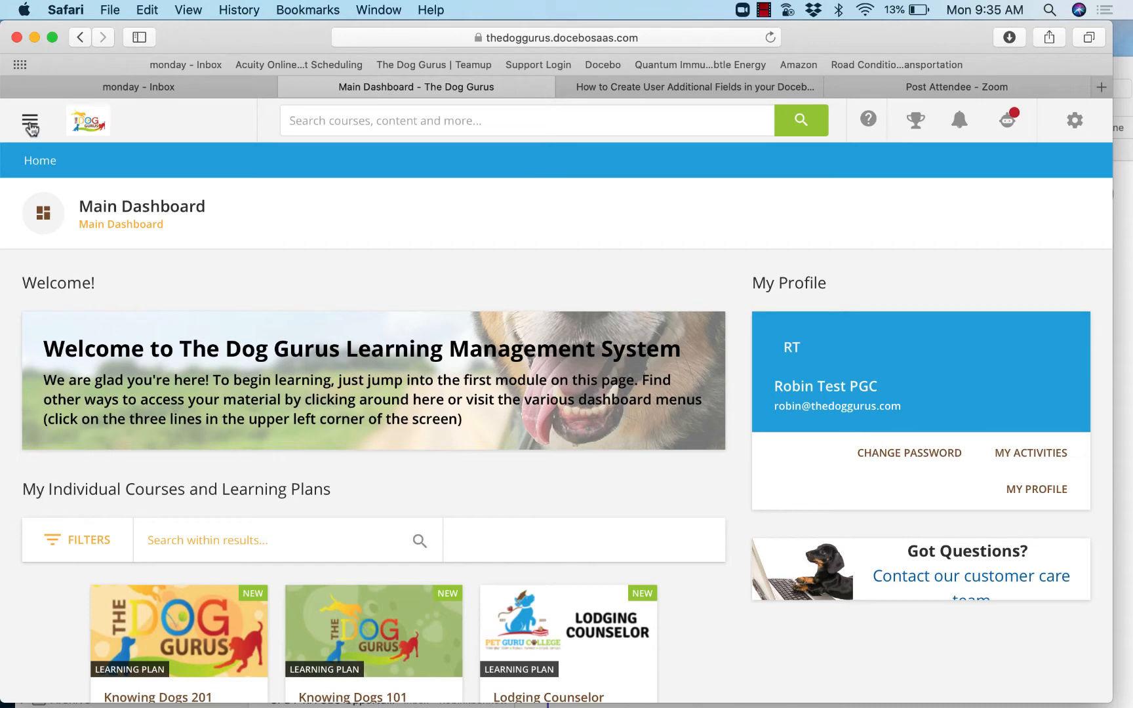
# - Go to the user management page of the admin area and start creating a new user
pyautogui.click(31, 127)
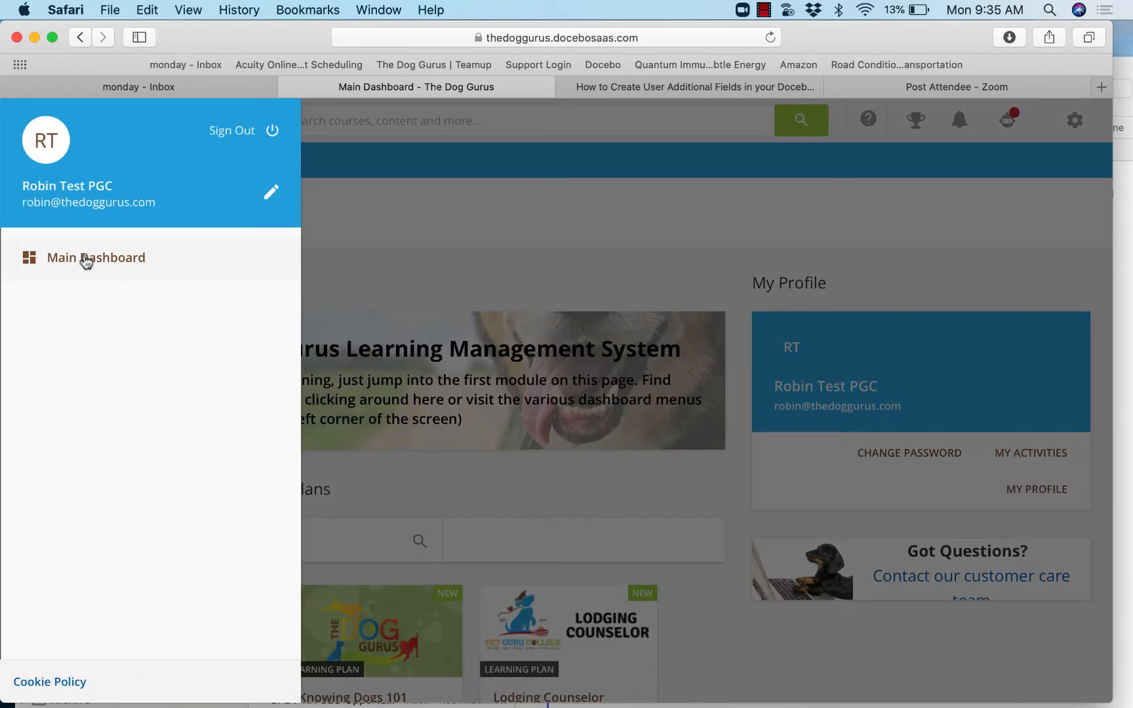
pyautogui.click(86, 259)
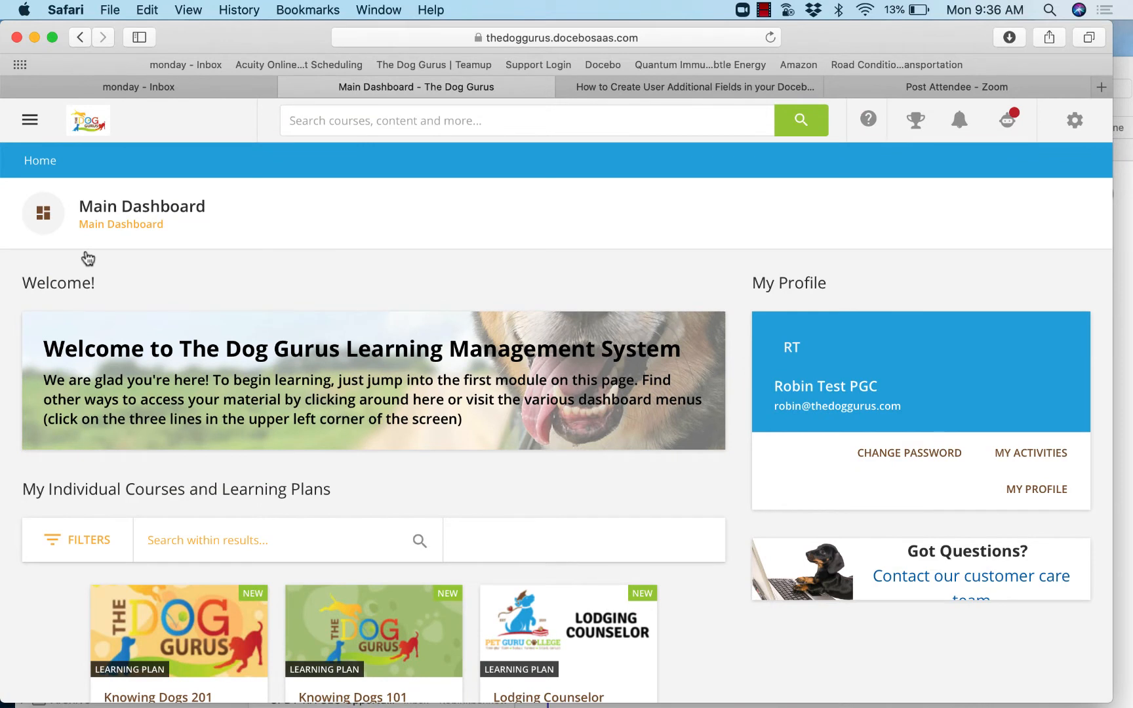
pyautogui.click(1076, 125)
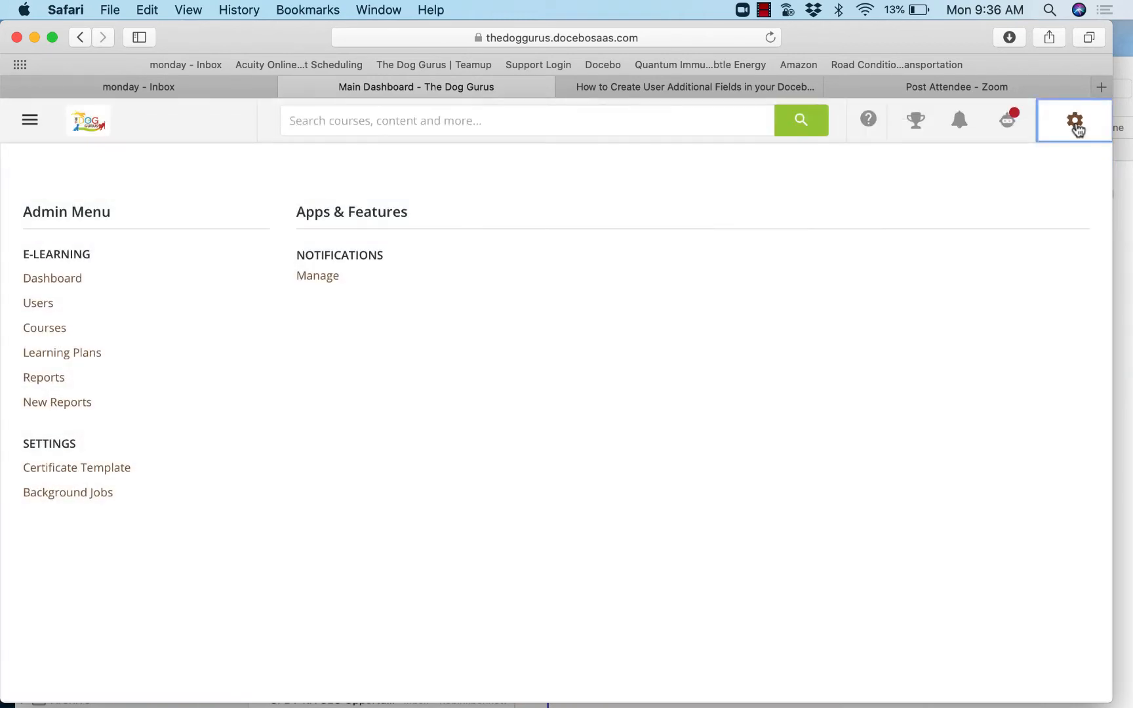
pyautogui.click(38, 303)
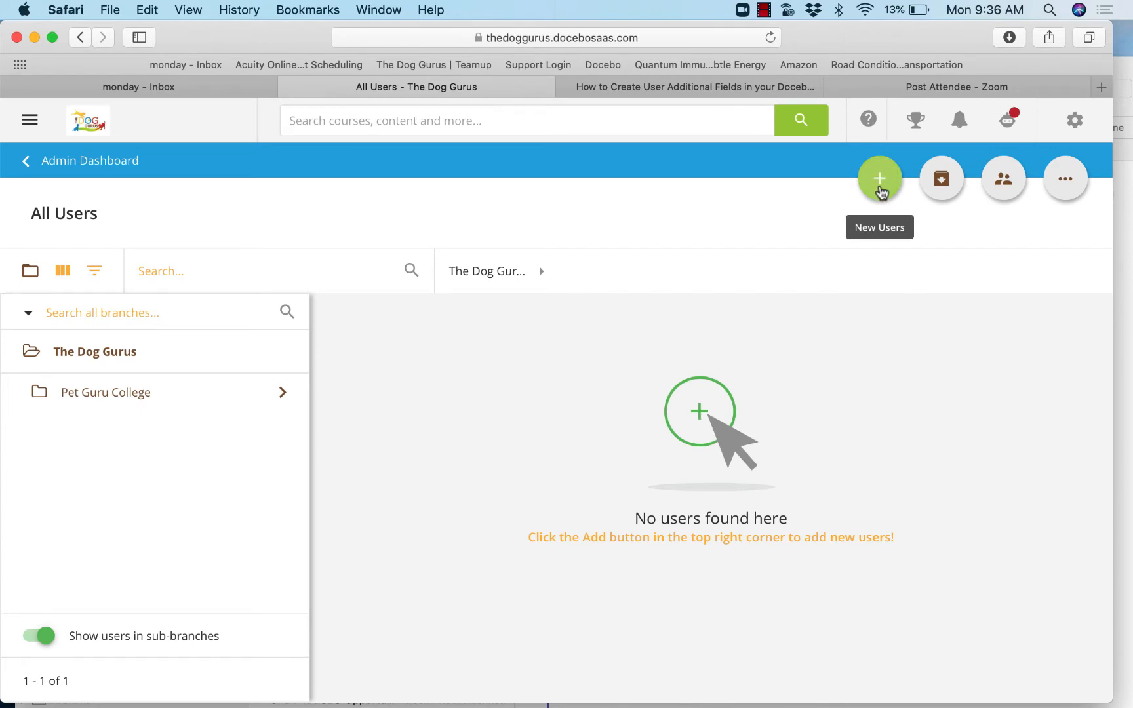
pyautogui.click(881, 187)
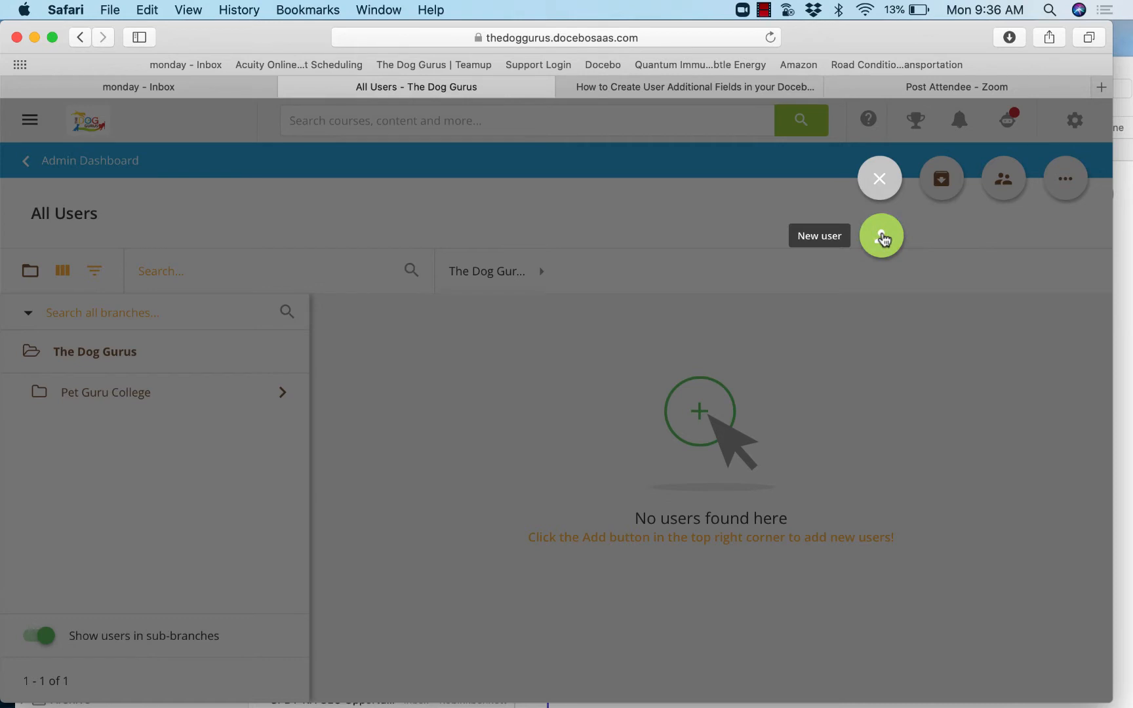
pyautogui.click(882, 244)
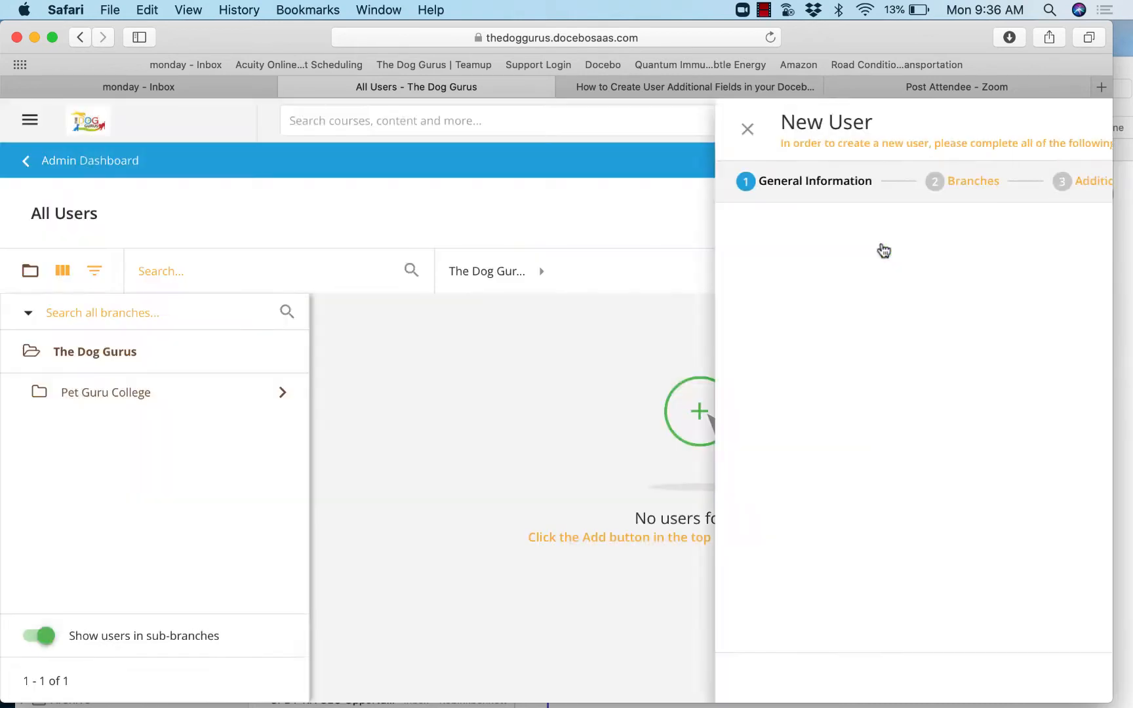
# - Enter the new user's email address so that it also serves as the username
pyautogui.click(398, 391)
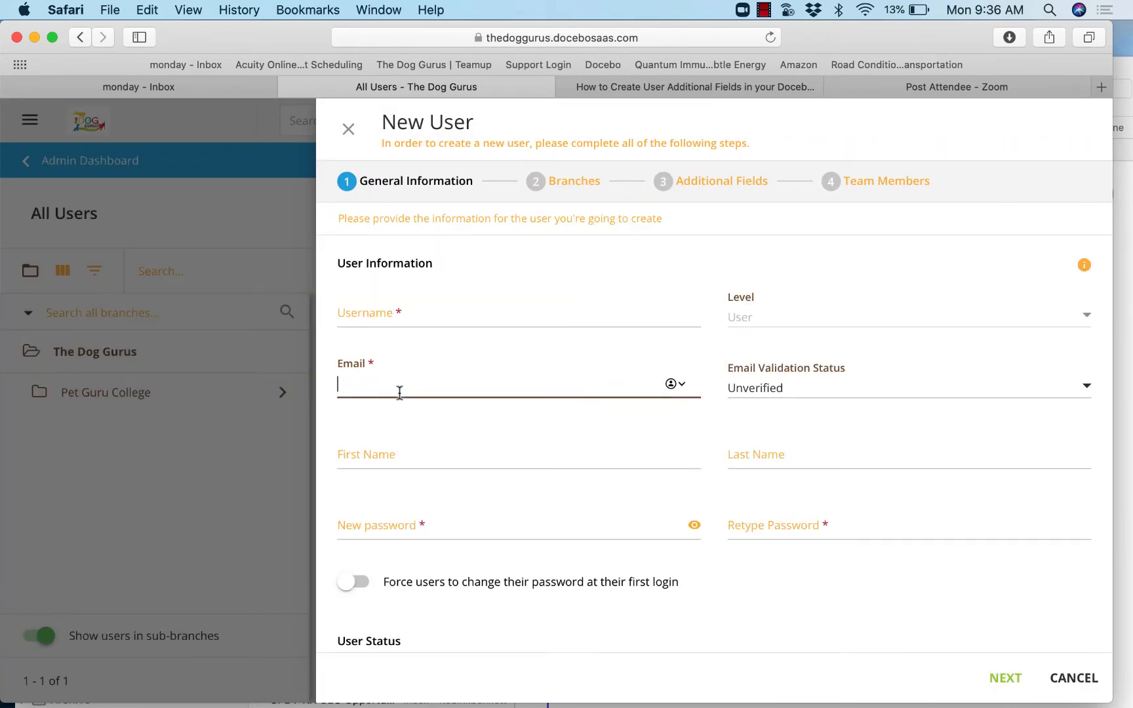
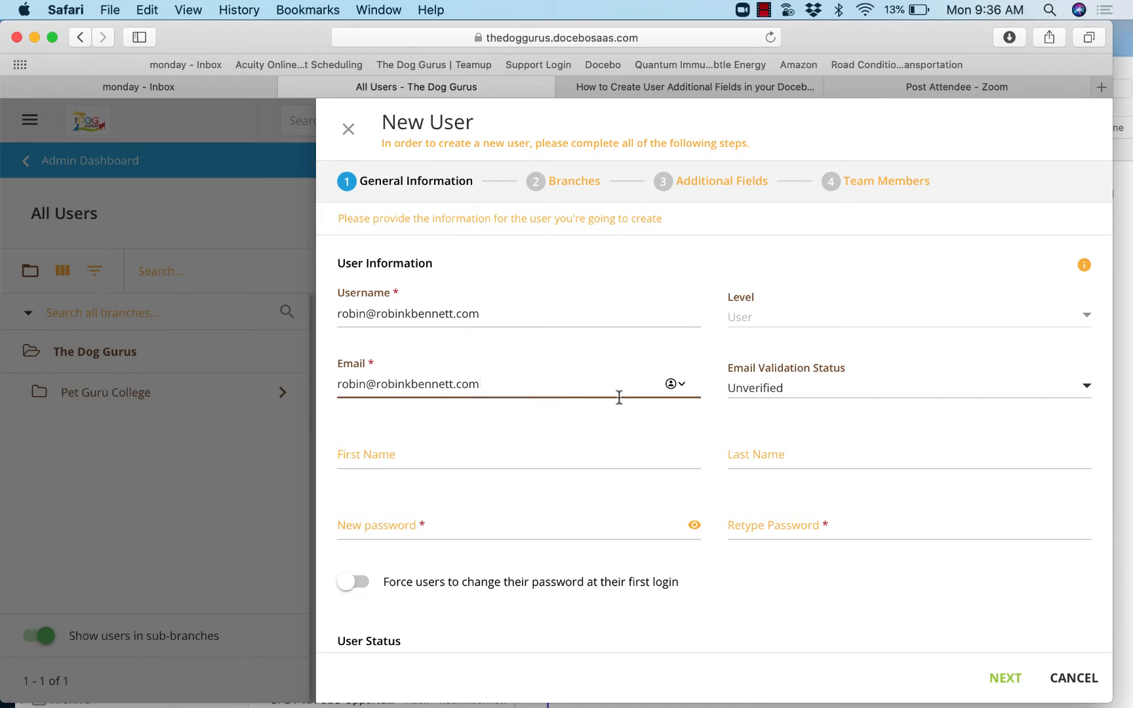
# - Set the email validation status to Verified and fill in the user's first and last name
pyautogui.click(762, 313)
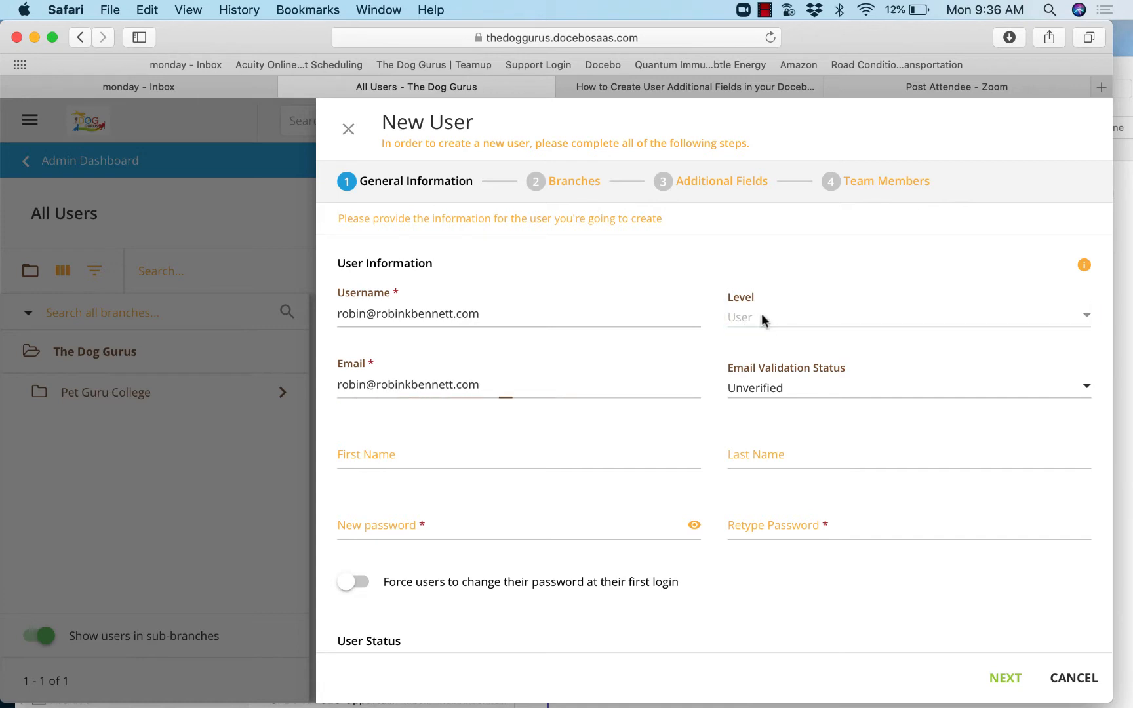
pyautogui.click(769, 392)
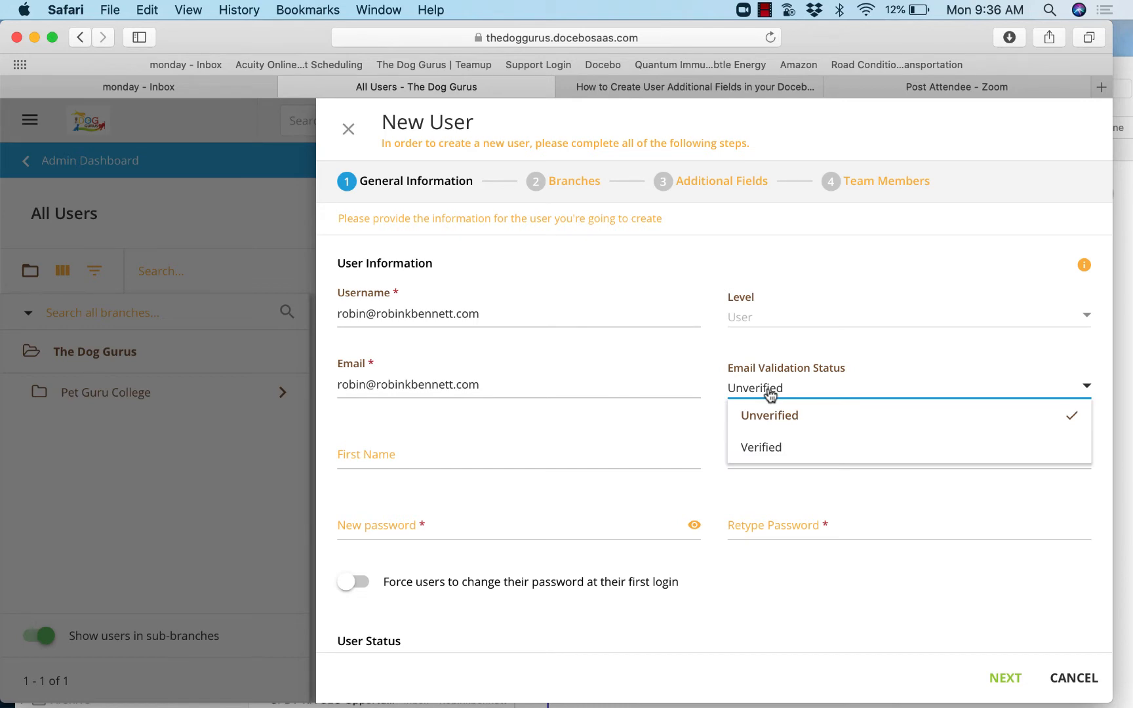
pyautogui.click(773, 449)
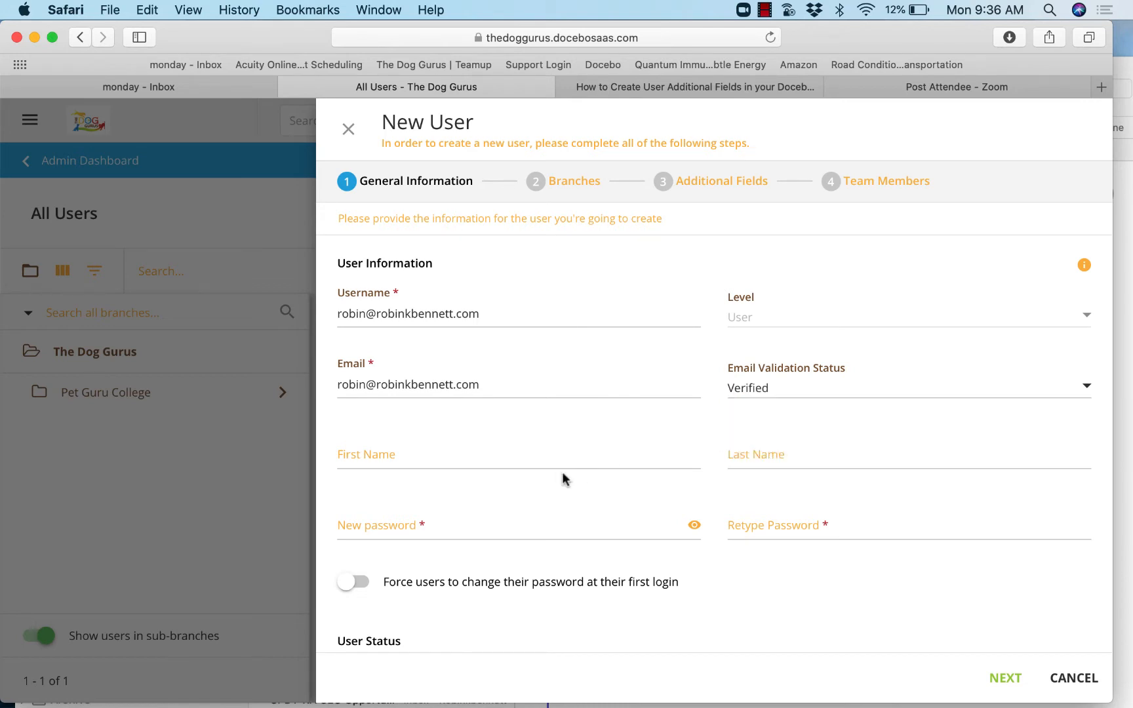
pyautogui.click(397, 448)
pyautogui.write('Robin')
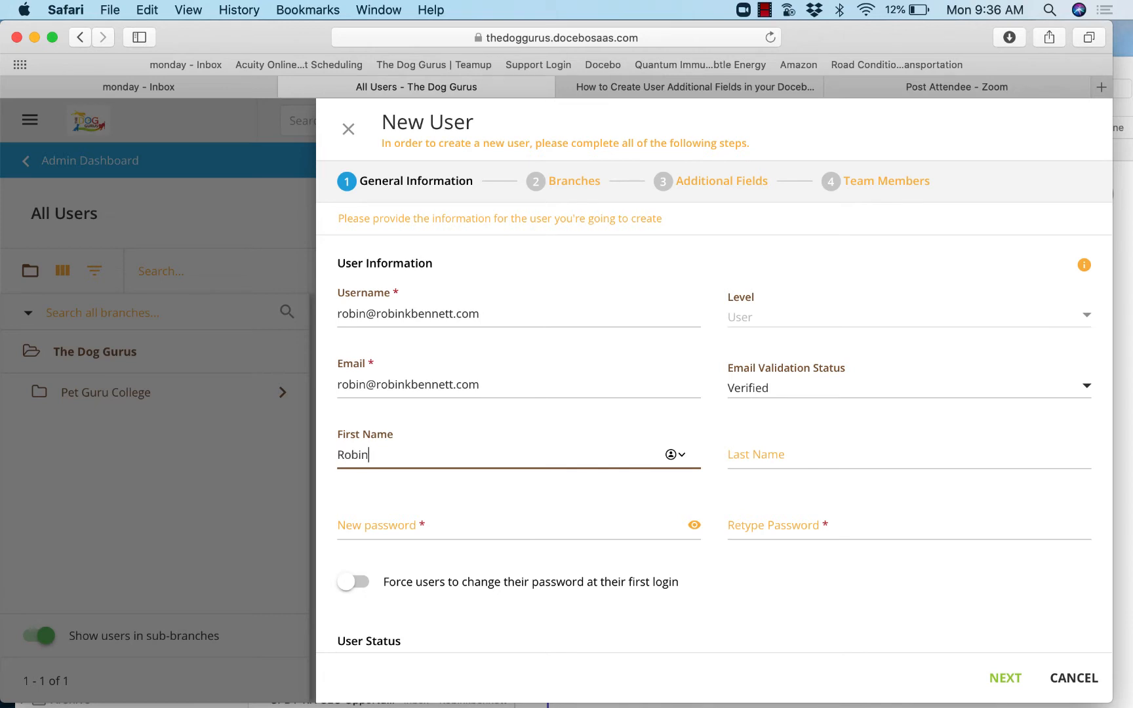
pyautogui.press('Tab')
pyautogui.write('Testing')
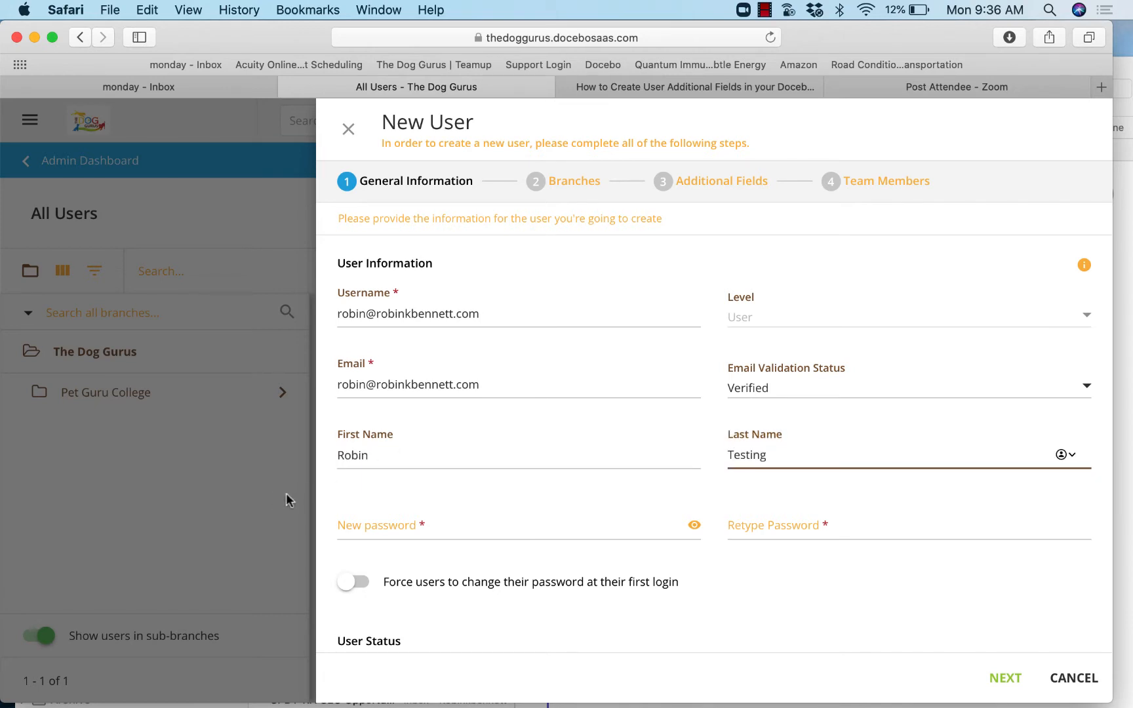
# - Enter and retype the new user's account password, and reveal it in the new password field
pyautogui.click(394, 525)
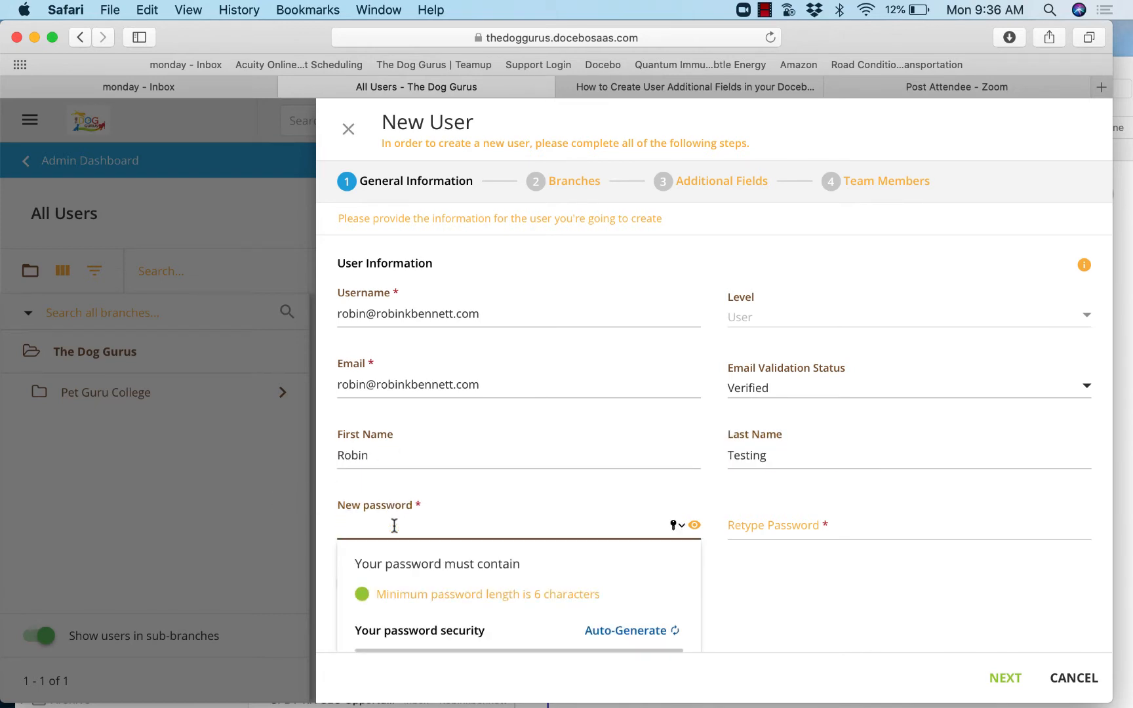
pyautogui.write('•••••••••')
pyautogui.press('Tab')
pyautogui.write('••')
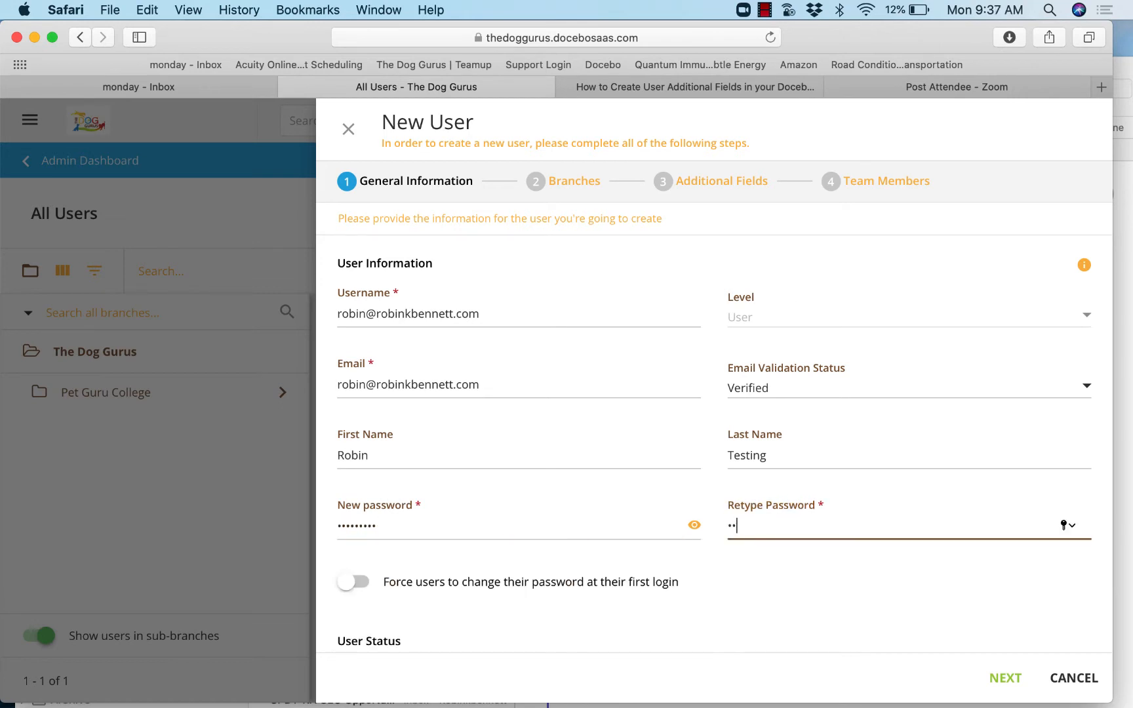
pyautogui.write('•••••••')
pyautogui.click(694, 525)
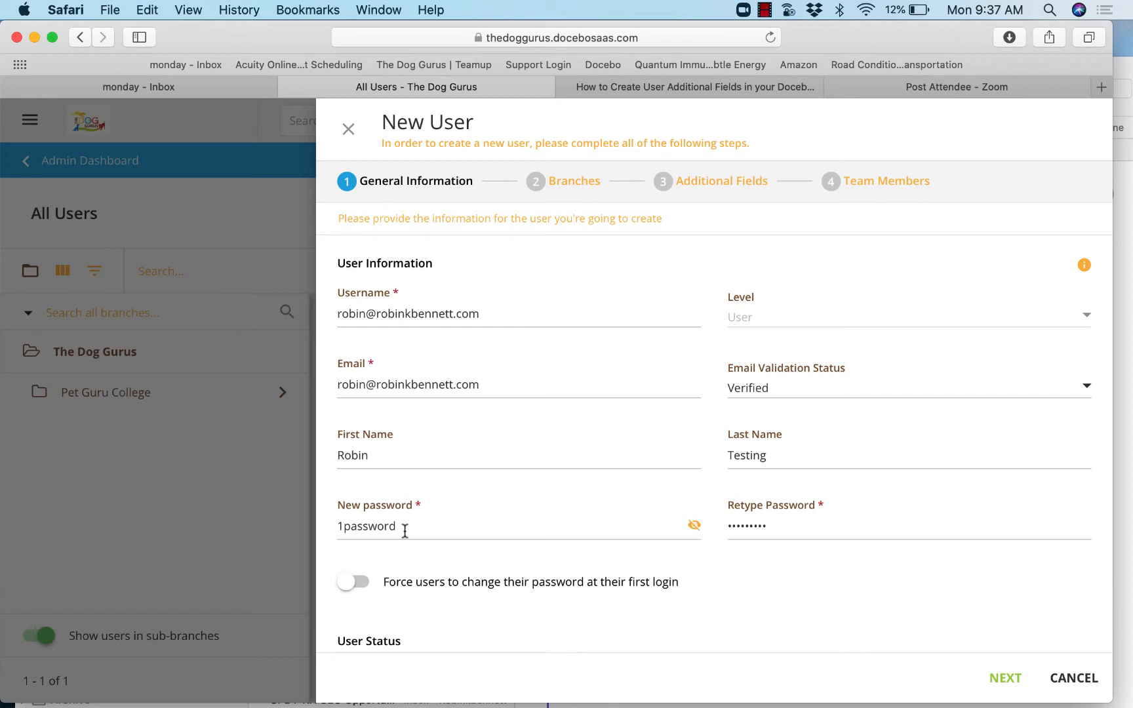
# - Force a password change at first login, review the user status and preferences, and proceed to branch assignment
pyautogui.click(366, 593)
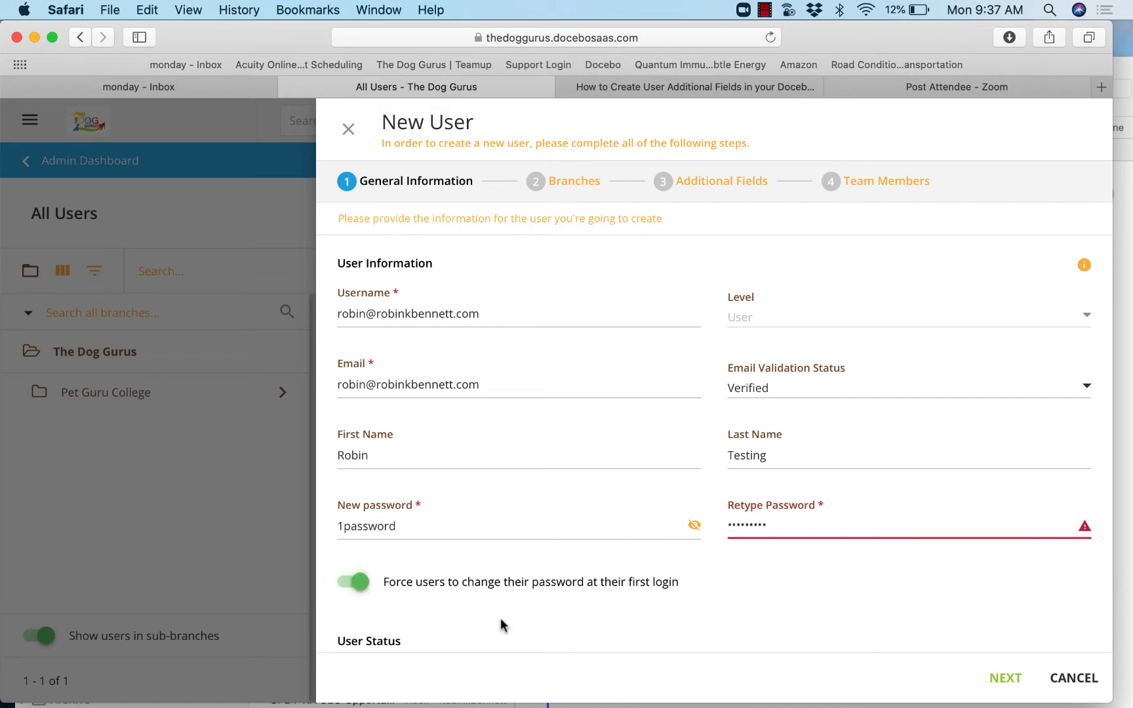
pyautogui.scroll(-3, 521, 620)
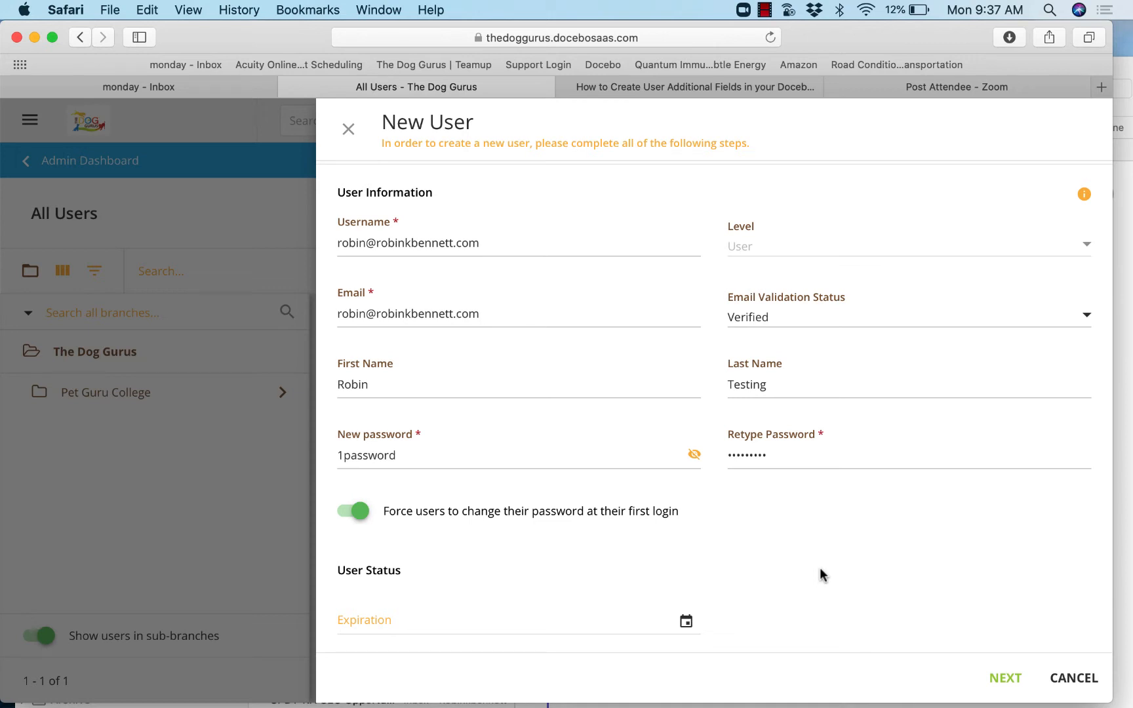
pyautogui.scroll(-1, 824, 574)
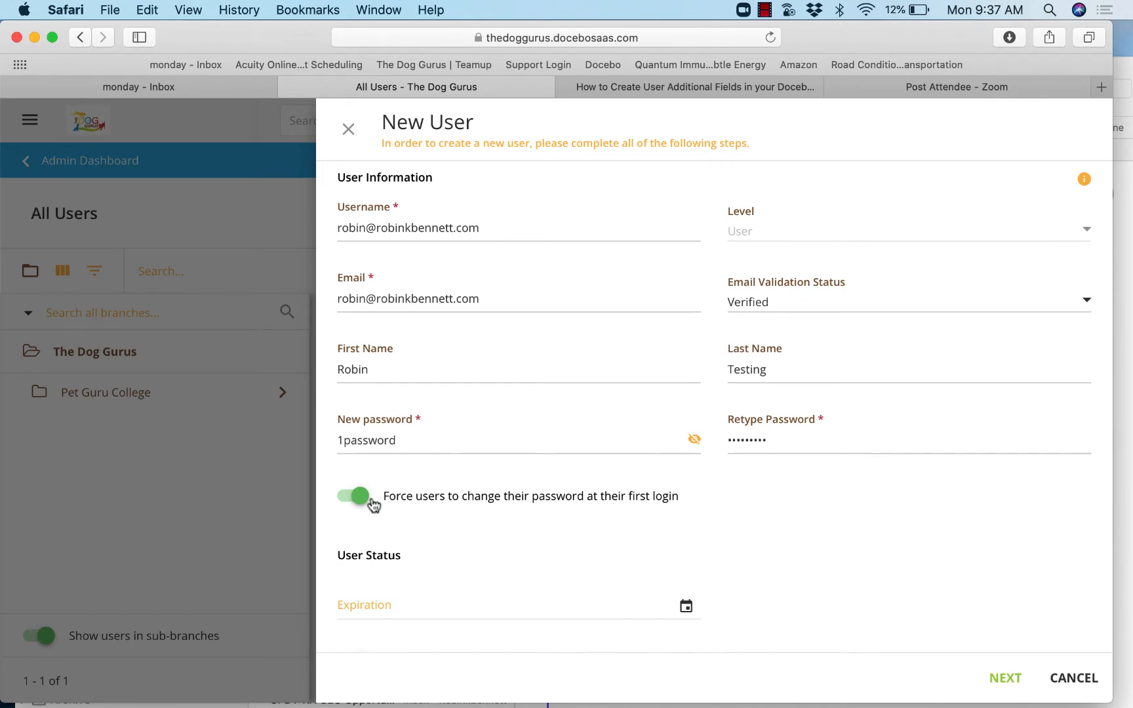
pyautogui.scroll(-4, 505, 504)
pyautogui.scroll(-10, 505, 504)
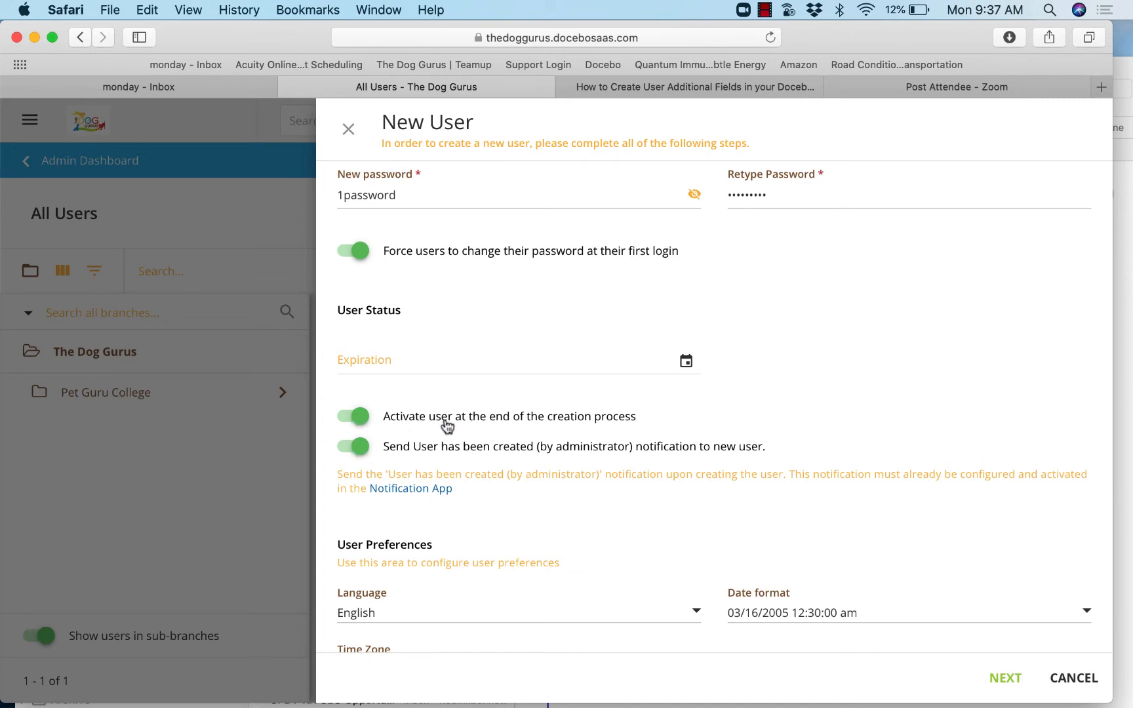
pyautogui.scroll(-1, 447, 426)
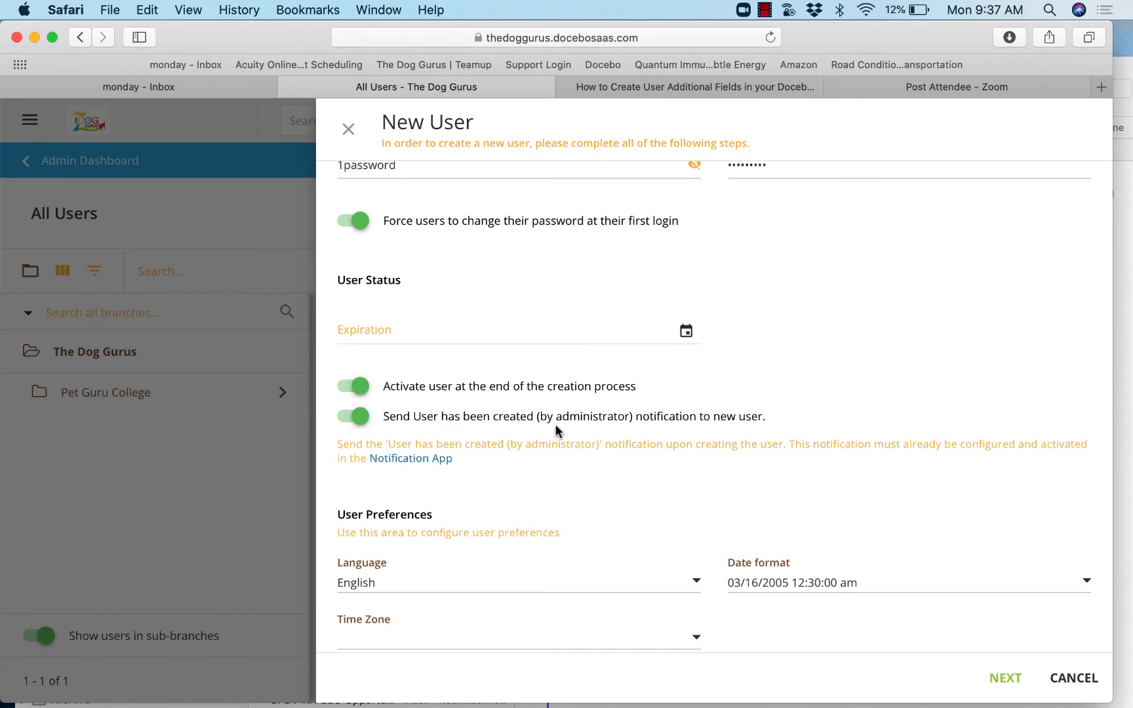
pyautogui.scroll(-4, 555, 424)
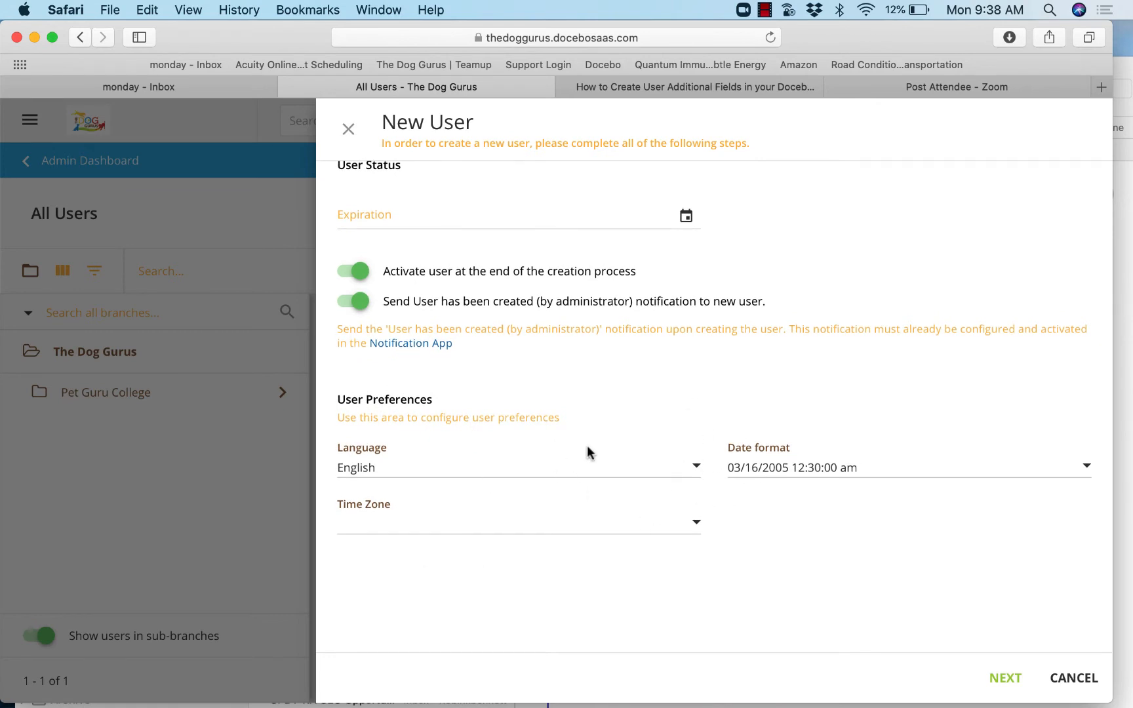
pyautogui.click(1005, 679)
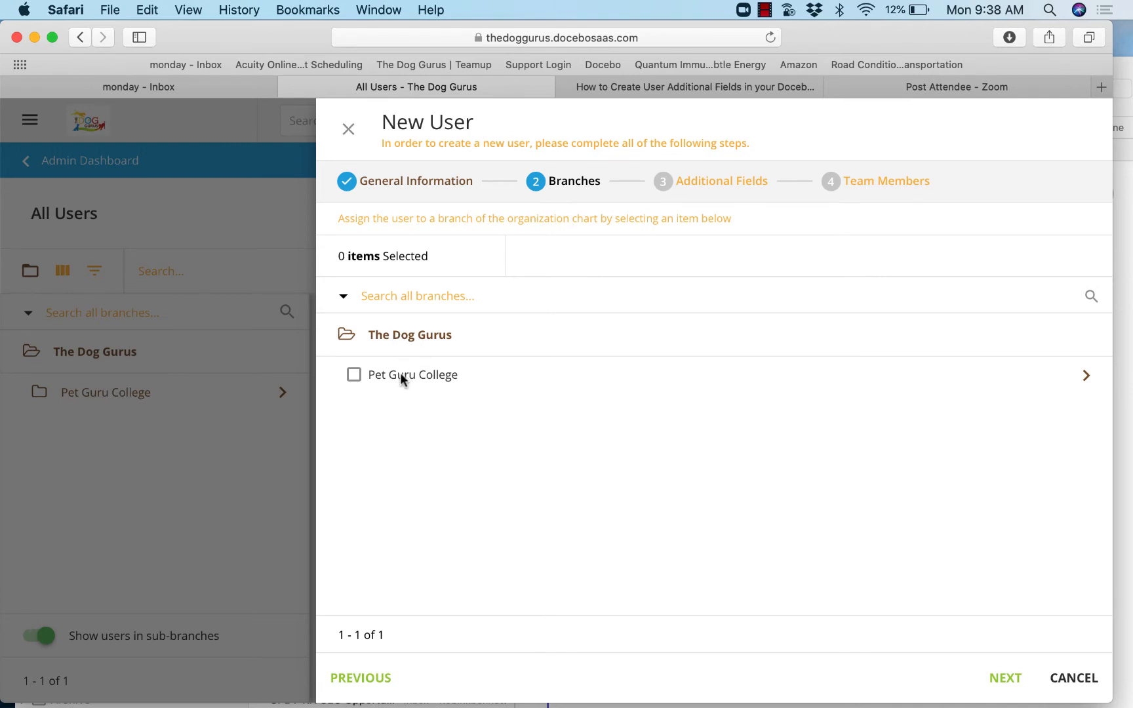
# - Assign the user to the sub-branch inside Pet Guru College and proceed to the additional fields
pyautogui.click(1090, 379)
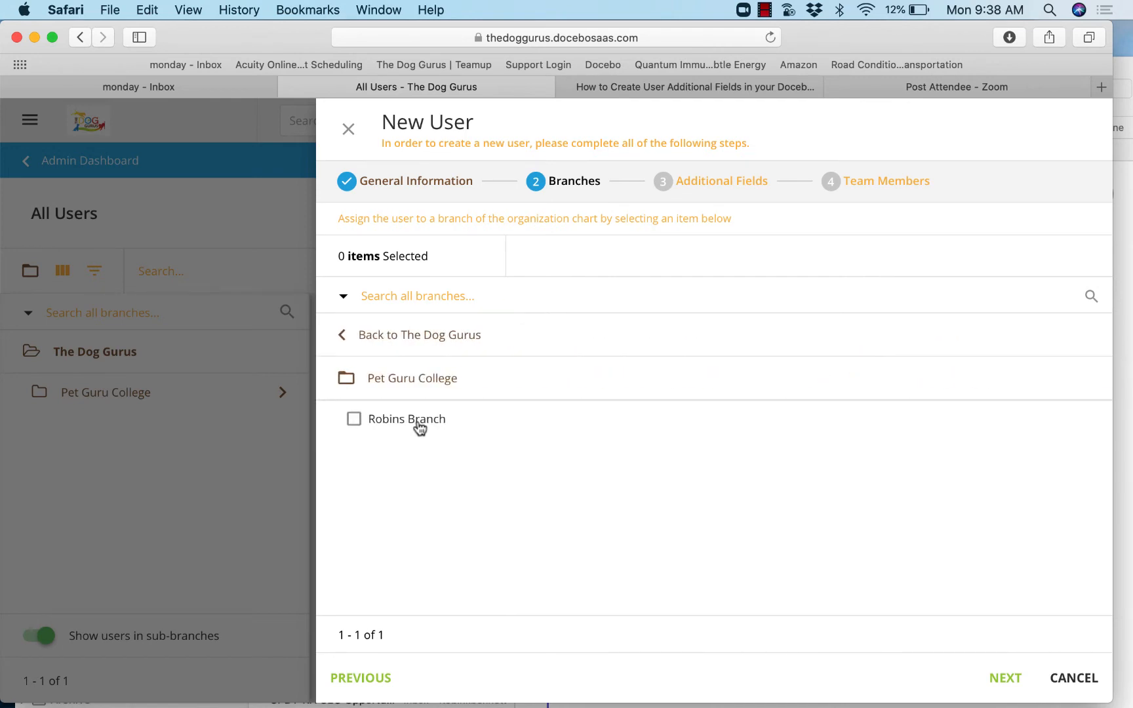
pyautogui.click(354, 420)
pyautogui.click(999, 679)
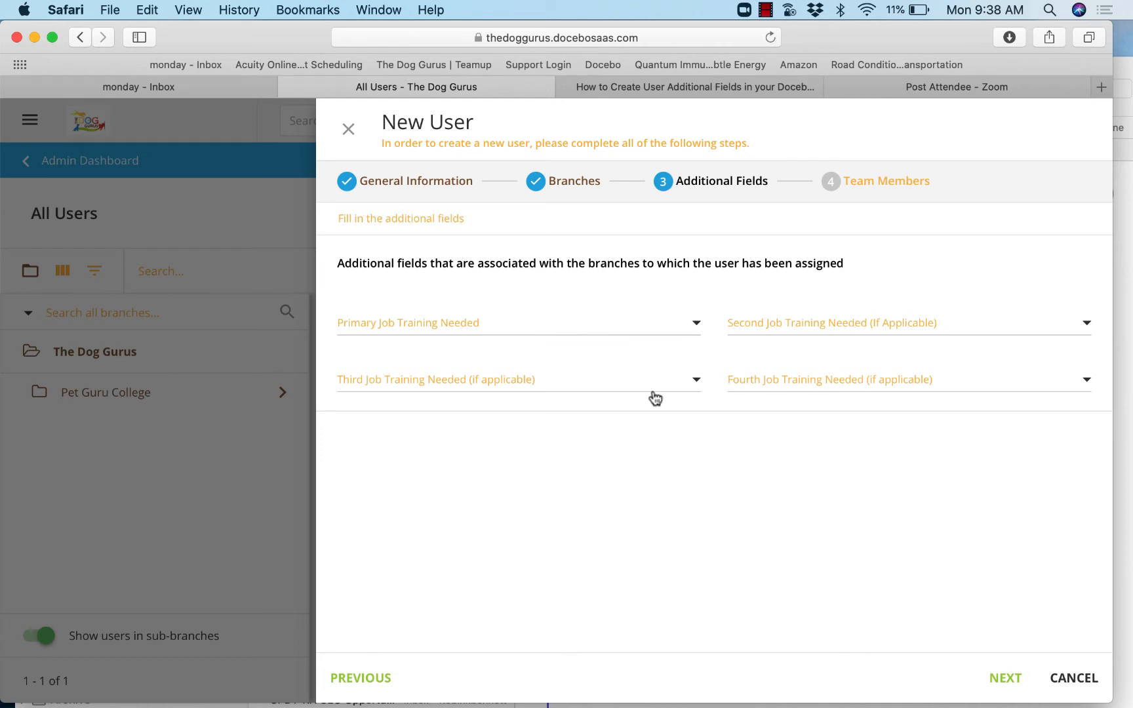
# - Set the primary job training to Lodging Counselor and the second to Client Care Counselor, and proceed to team members
pyautogui.click(696, 326)
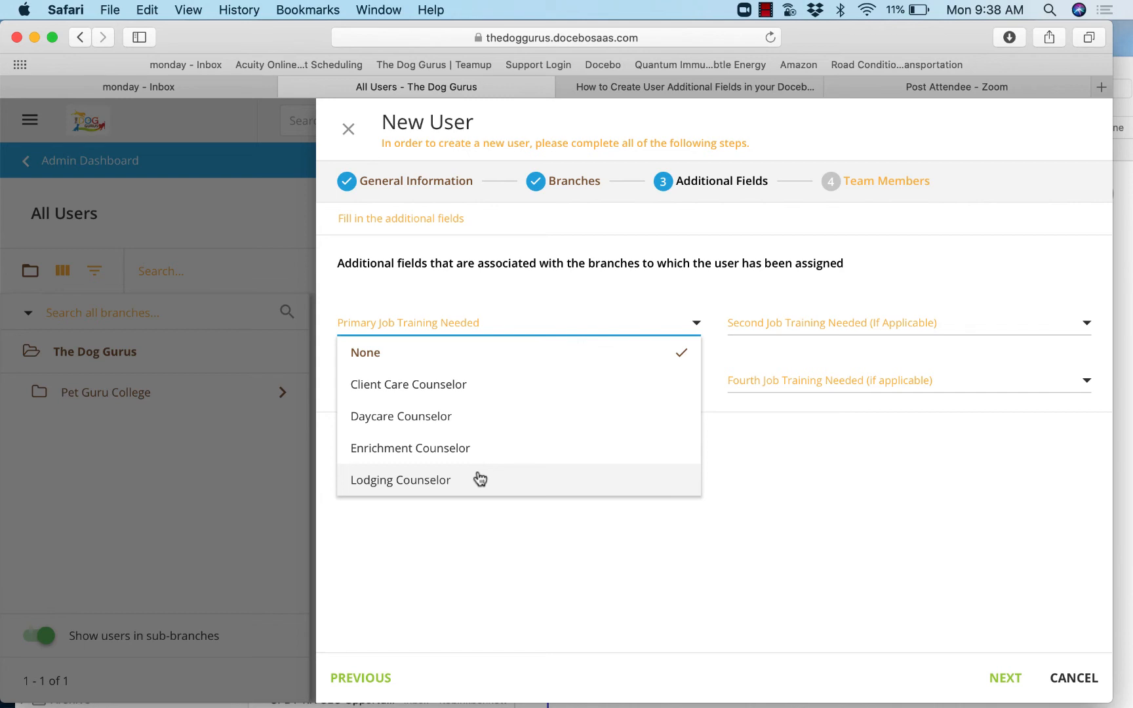
pyautogui.click(410, 486)
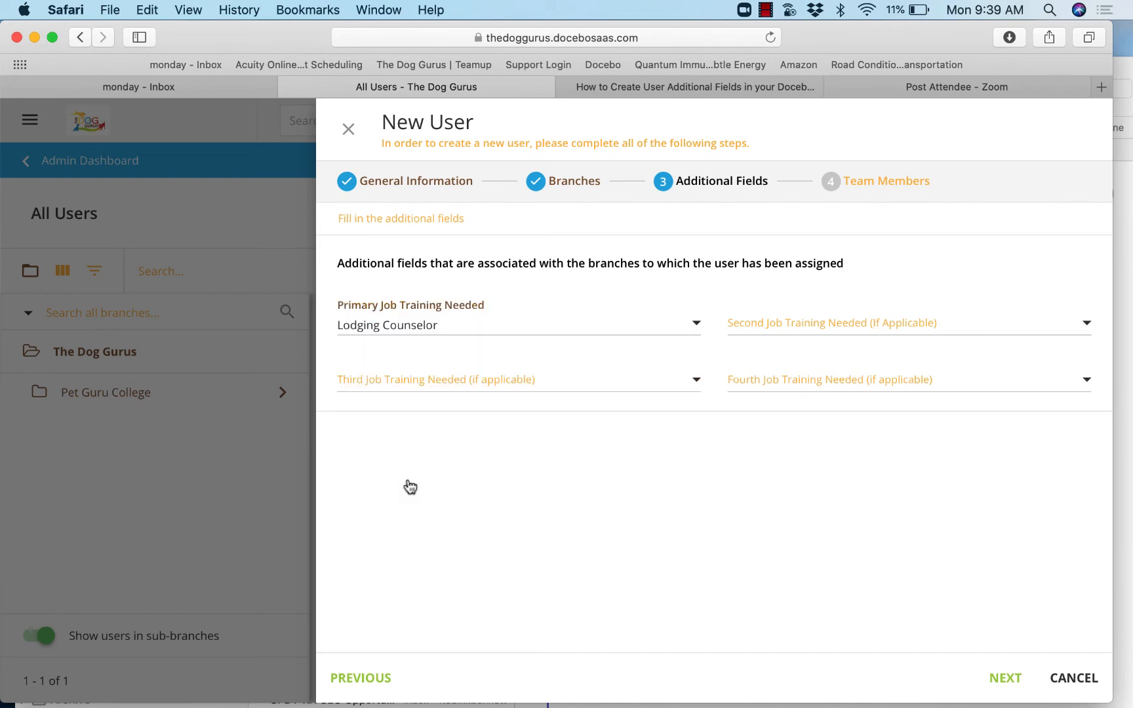
pyautogui.click(778, 328)
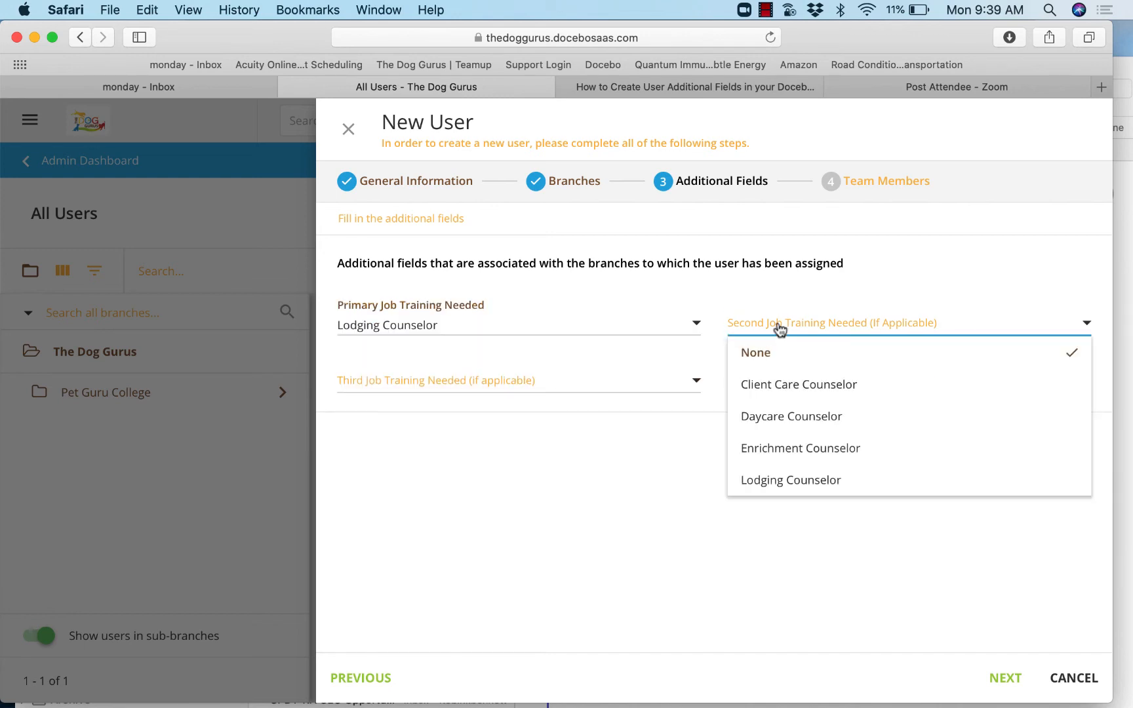
pyautogui.click(789, 387)
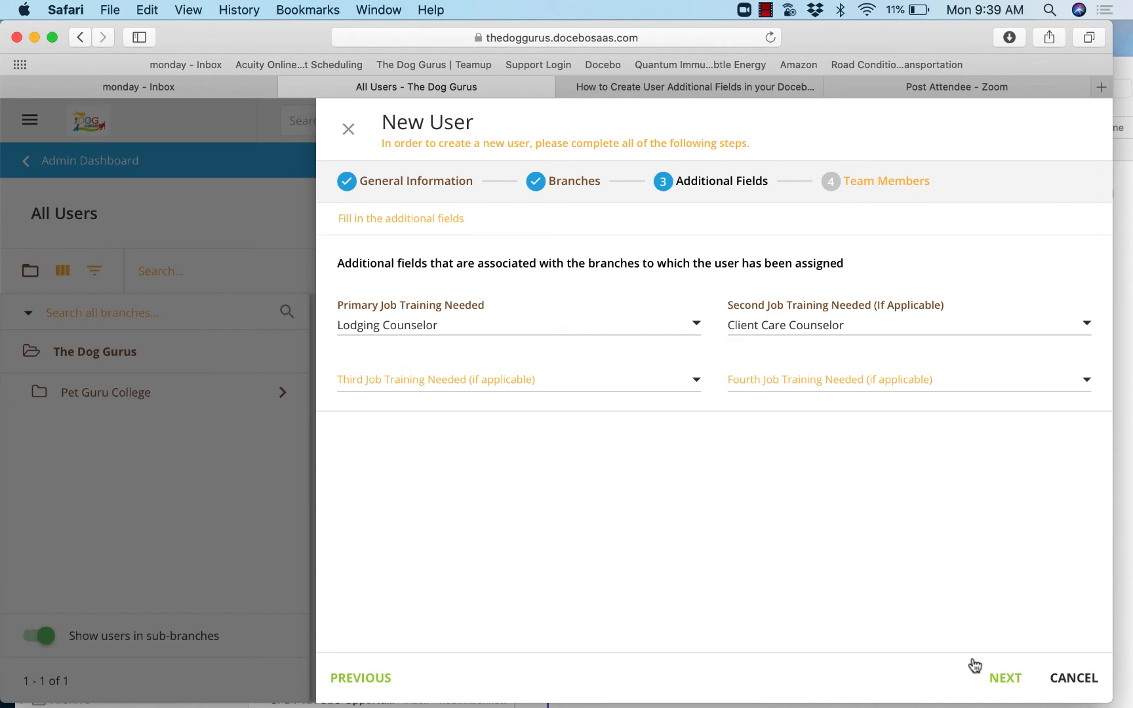
pyautogui.click(1005, 680)
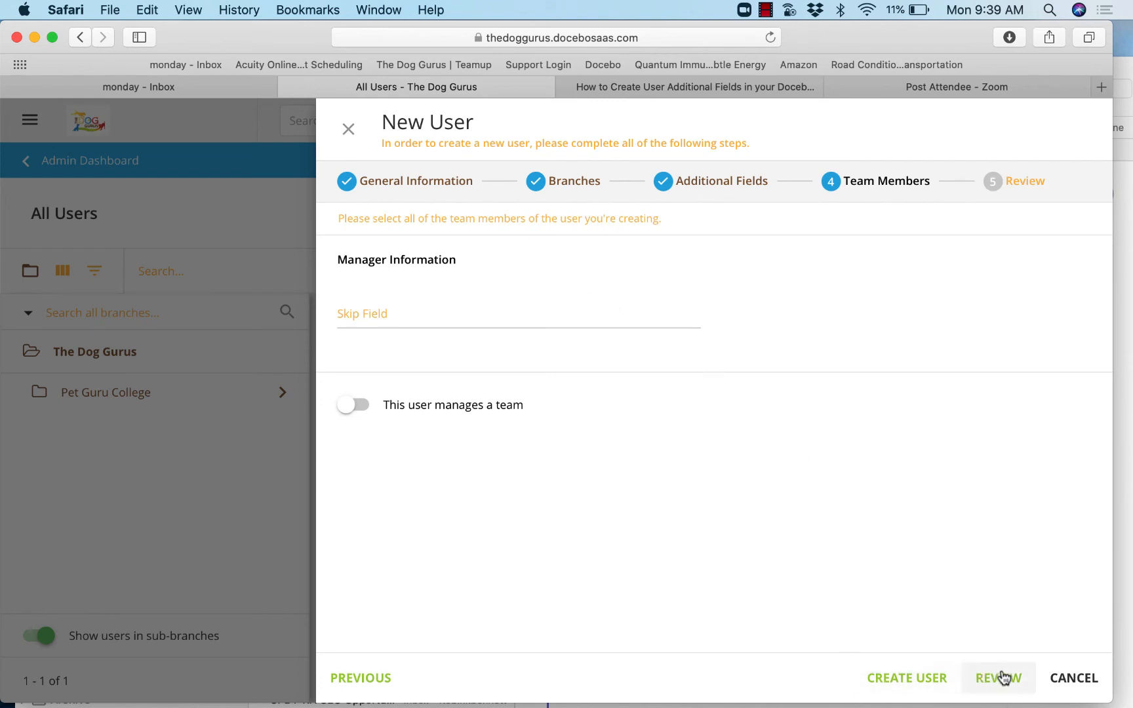
# - Skip the team member settings, review the user's branch and details, and create the user
pyautogui.click(982, 677)
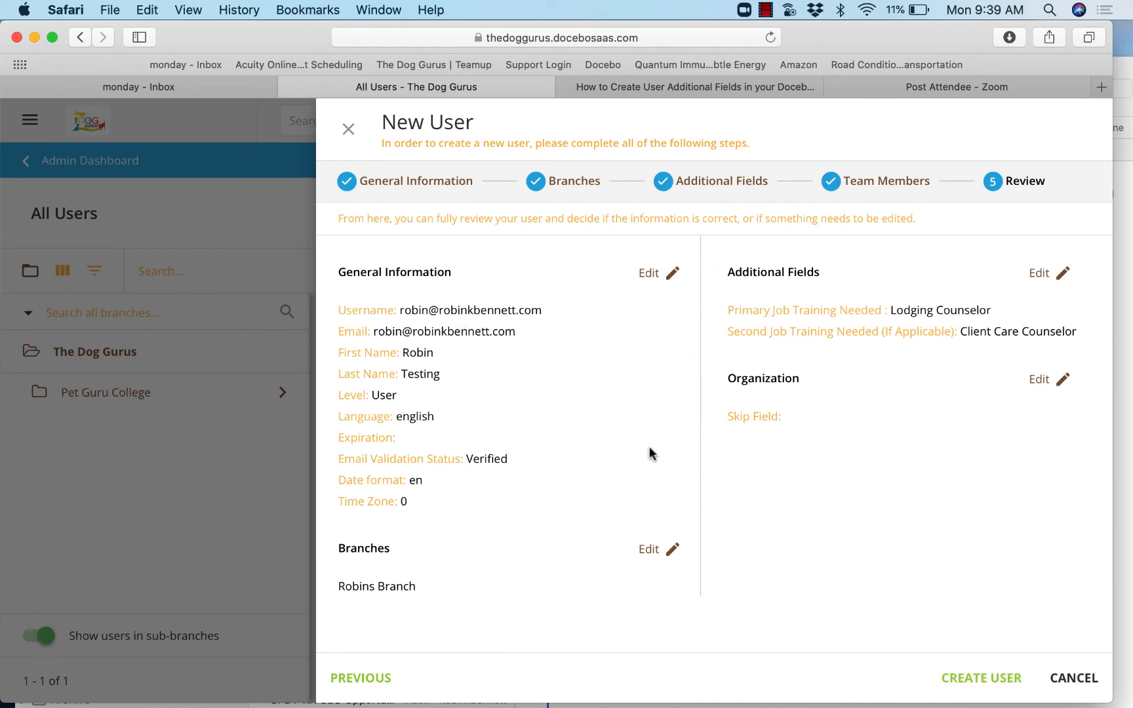
pyautogui.moveTo(418, 588); pyautogui.dragTo(337, 587)
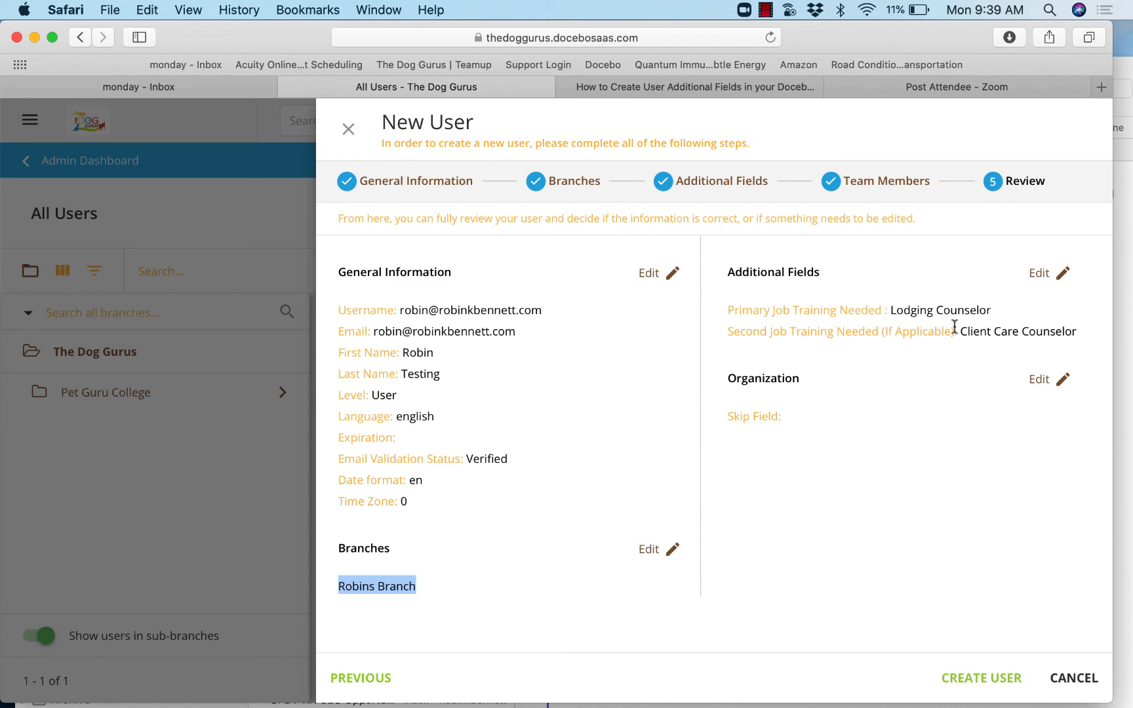
pyautogui.click(991, 675)
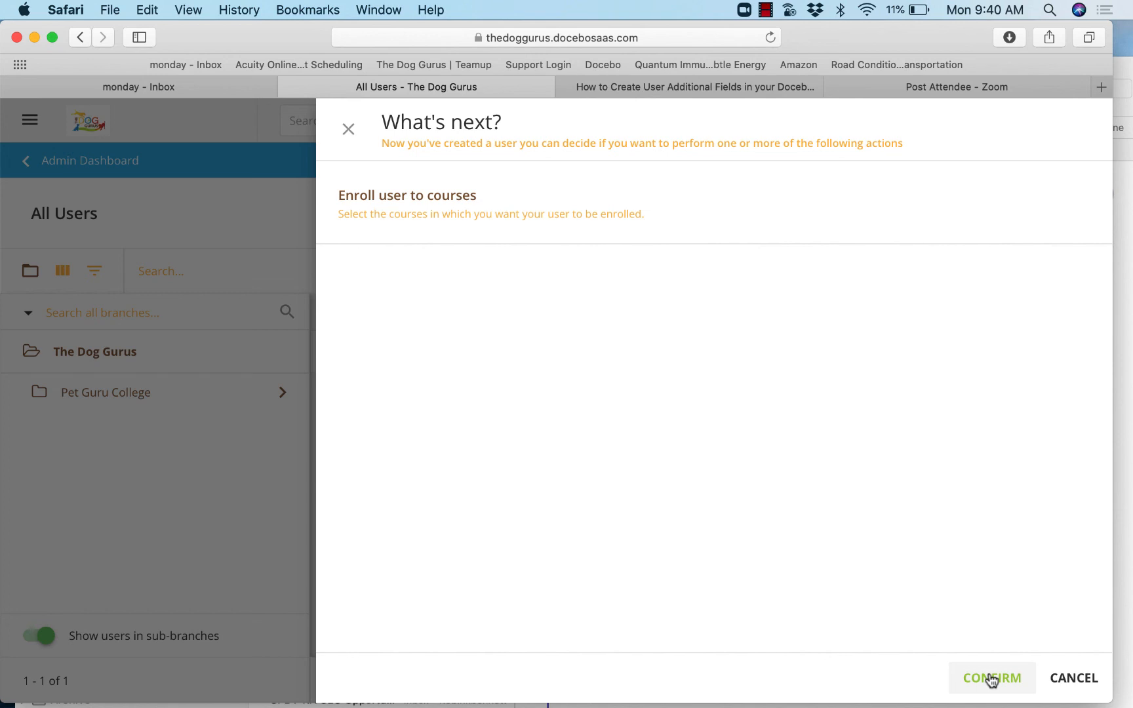
# - Finish the user creation without enrolling the user in courses, and list the users of the sub-branch inside Pet Guru College
pyautogui.click(993, 680)
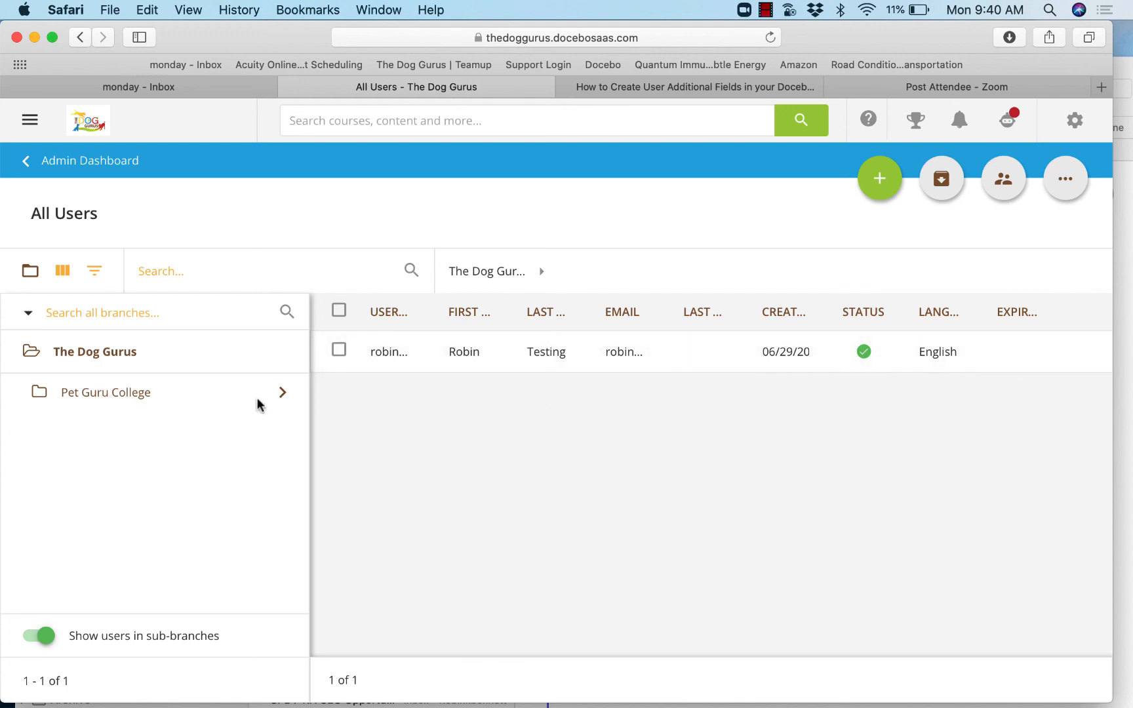
pyautogui.click(283, 395)
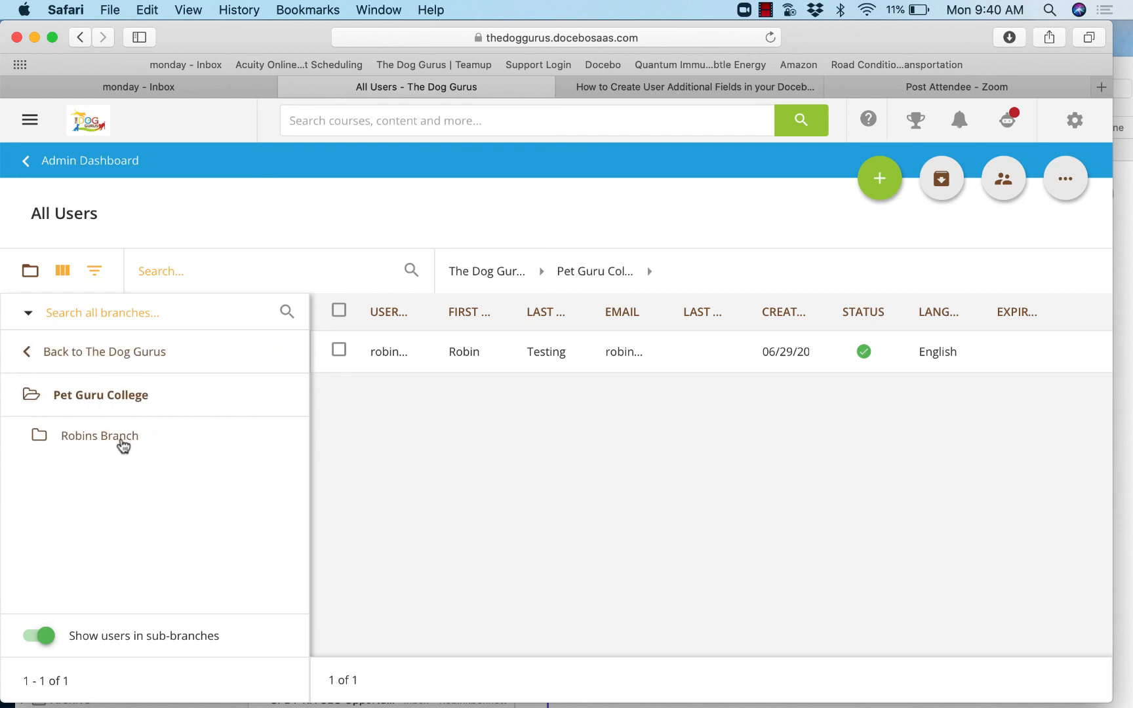
pyautogui.click(122, 446)
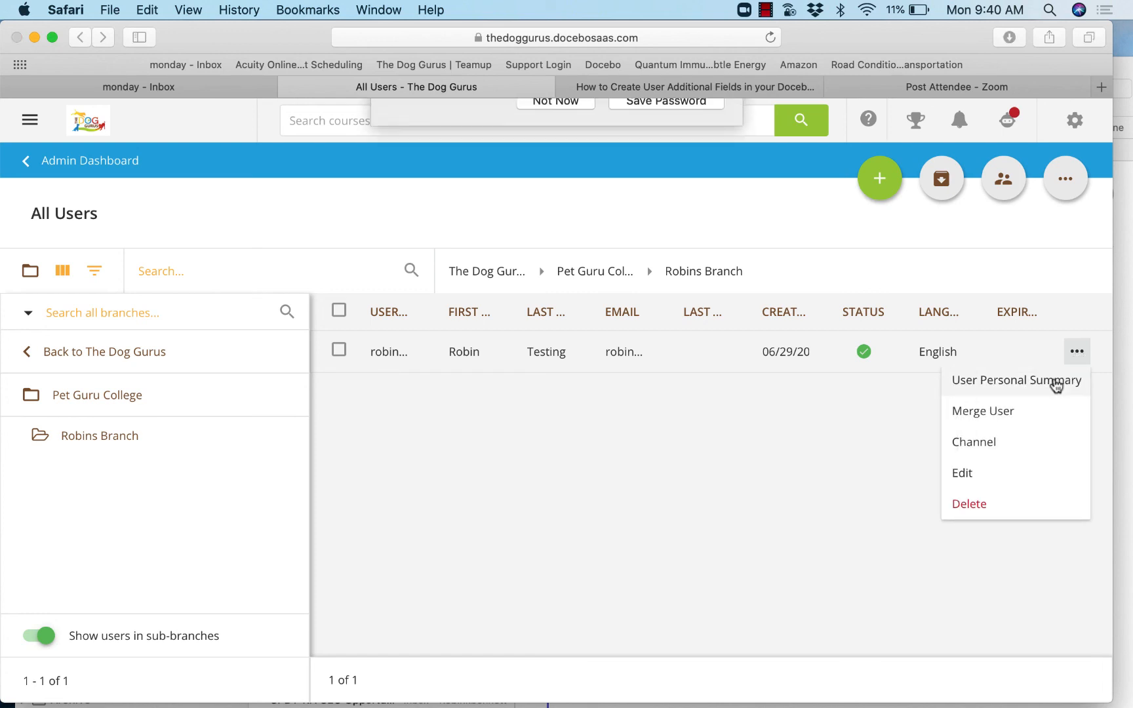
# - Open the new user's personal summary and review the assigned groups and learning plans
pyautogui.click(1056, 382)
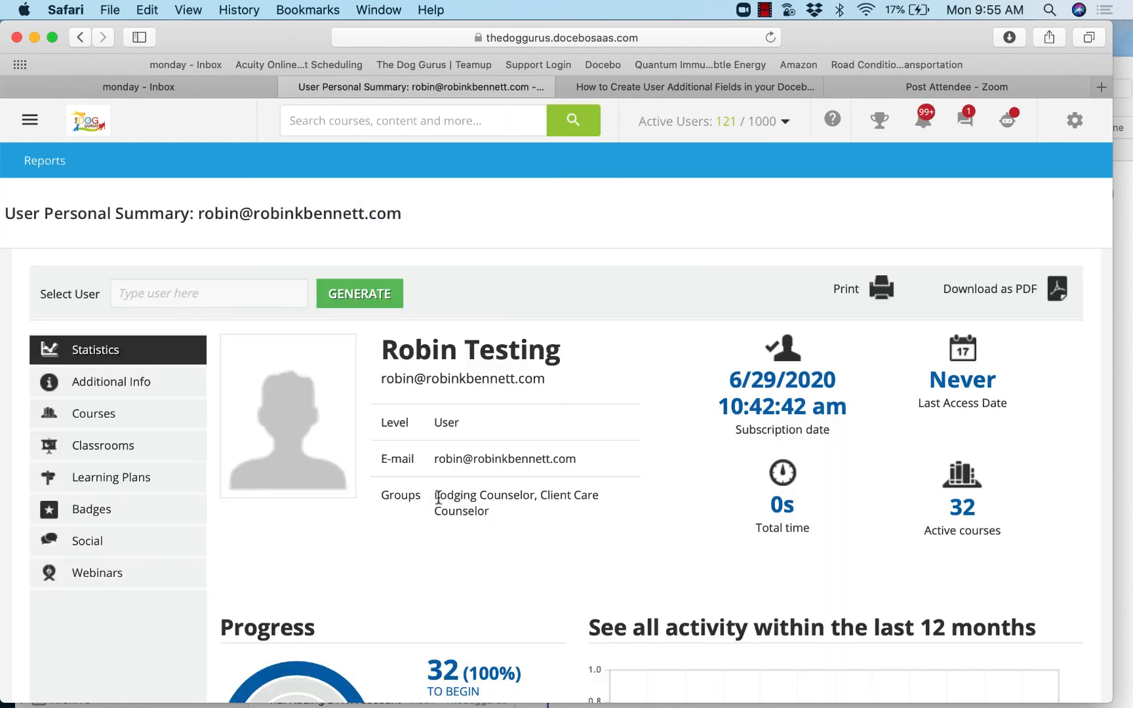
pyautogui.moveTo(438, 496); pyautogui.dragTo(503, 516)
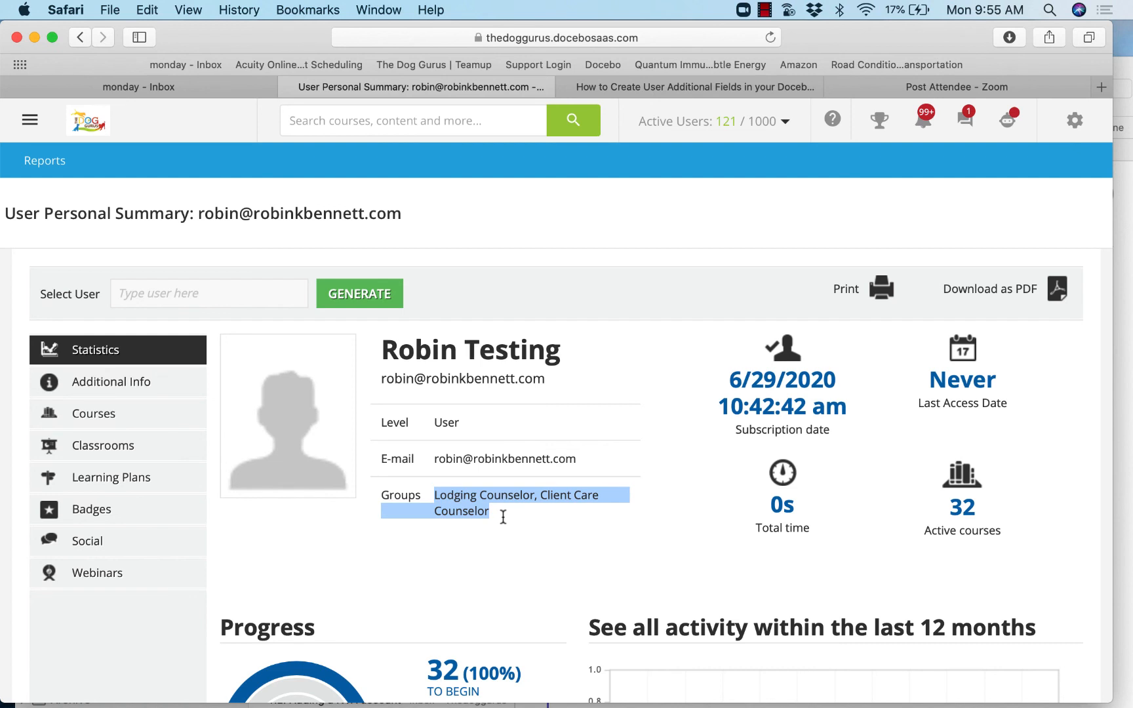
pyautogui.click(541, 568)
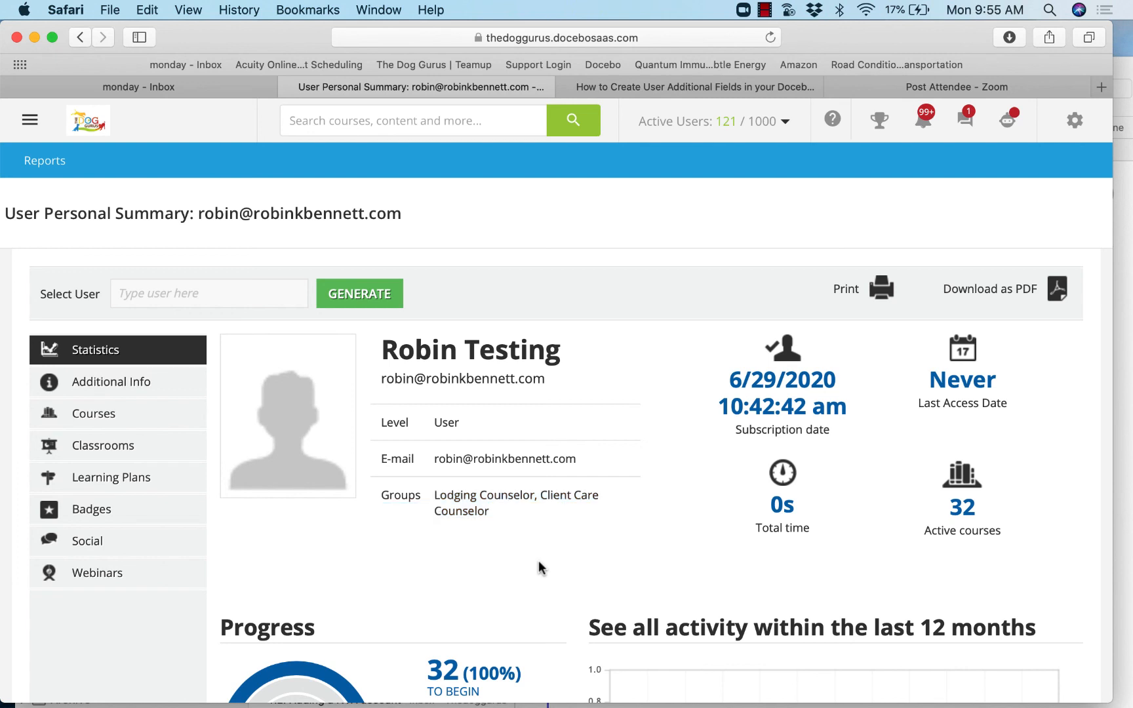
pyautogui.click(89, 478)
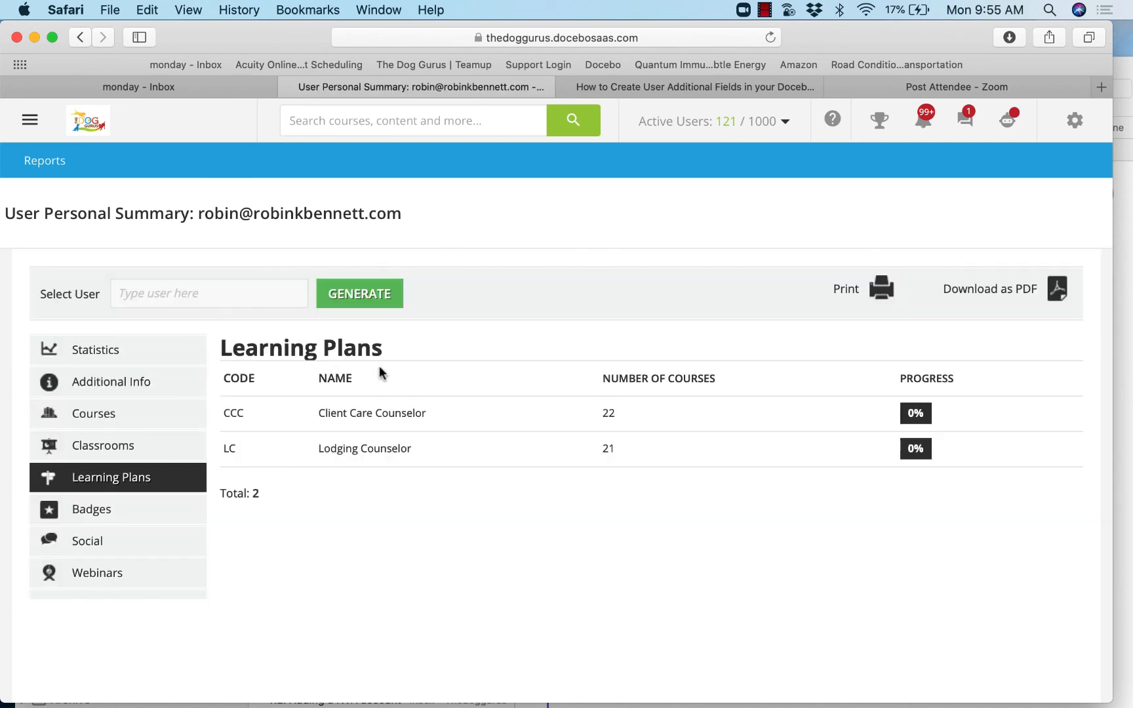
pyautogui.click(765, 10)
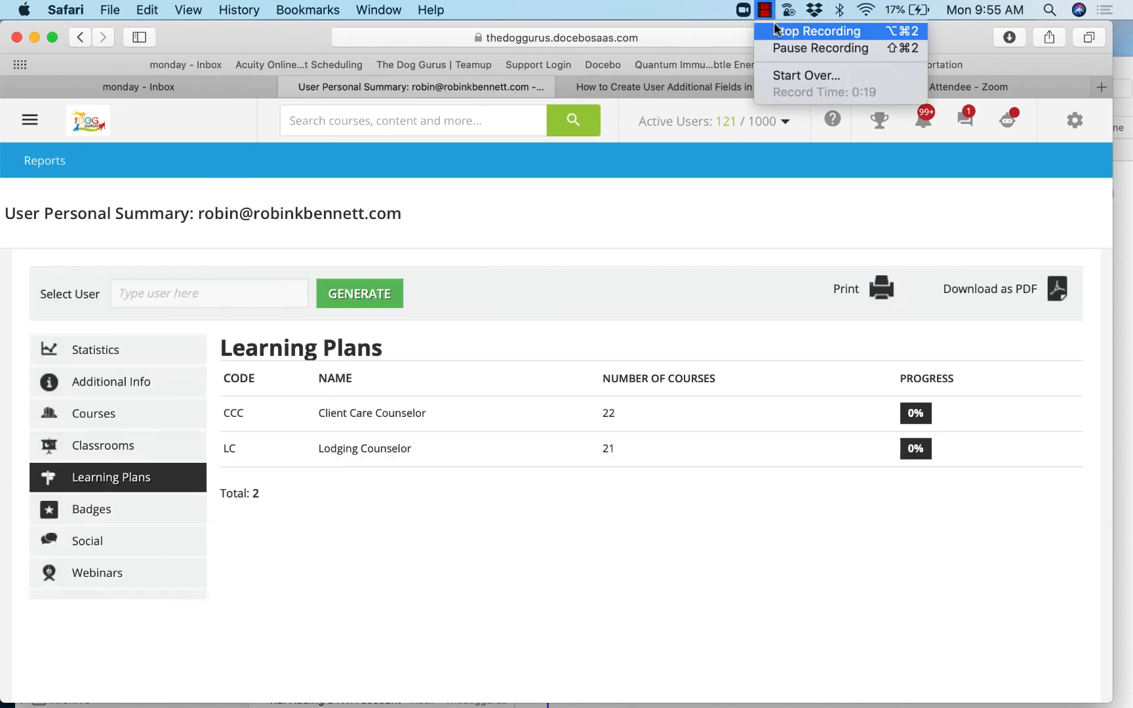
pyautogui.click(805, 30)
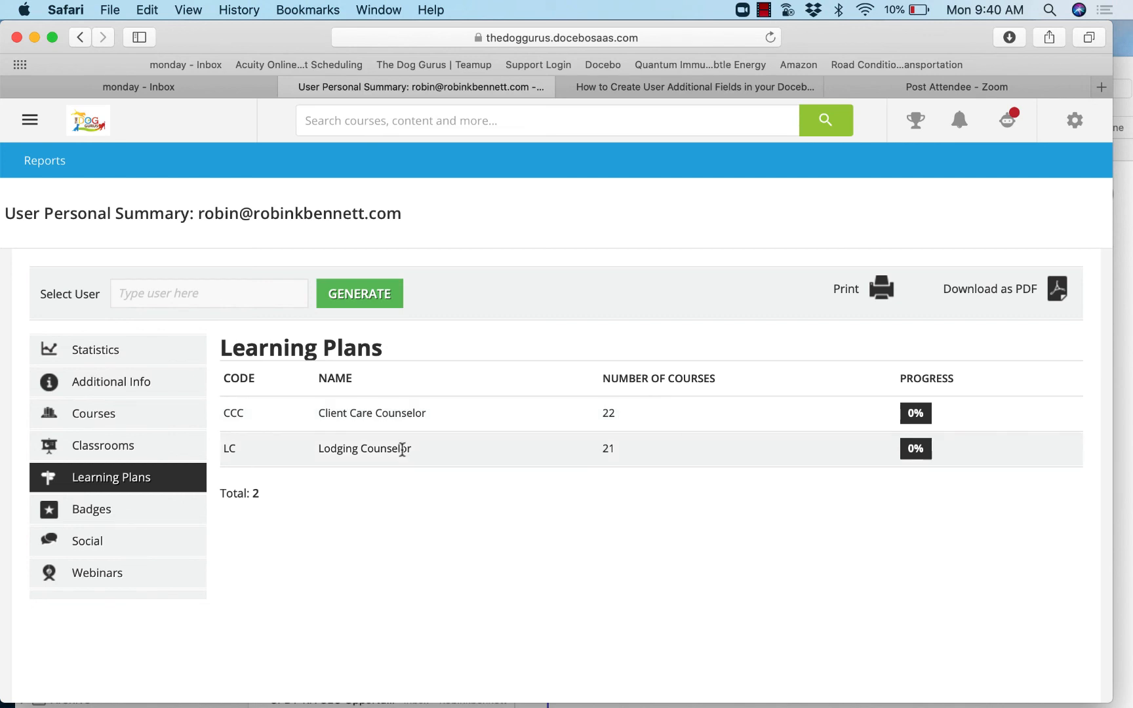